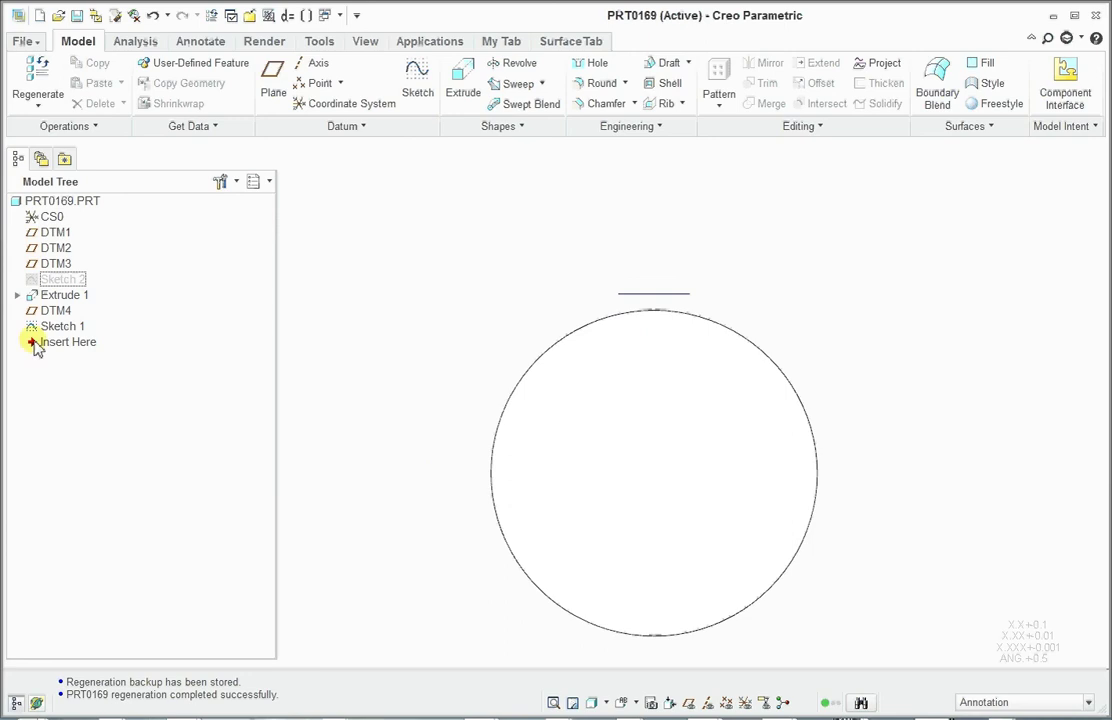
# Project the hexagon of Sketch 1 along the plane direction onto the cylinder's upper curved surface.
pyautogui.click(60, 295)
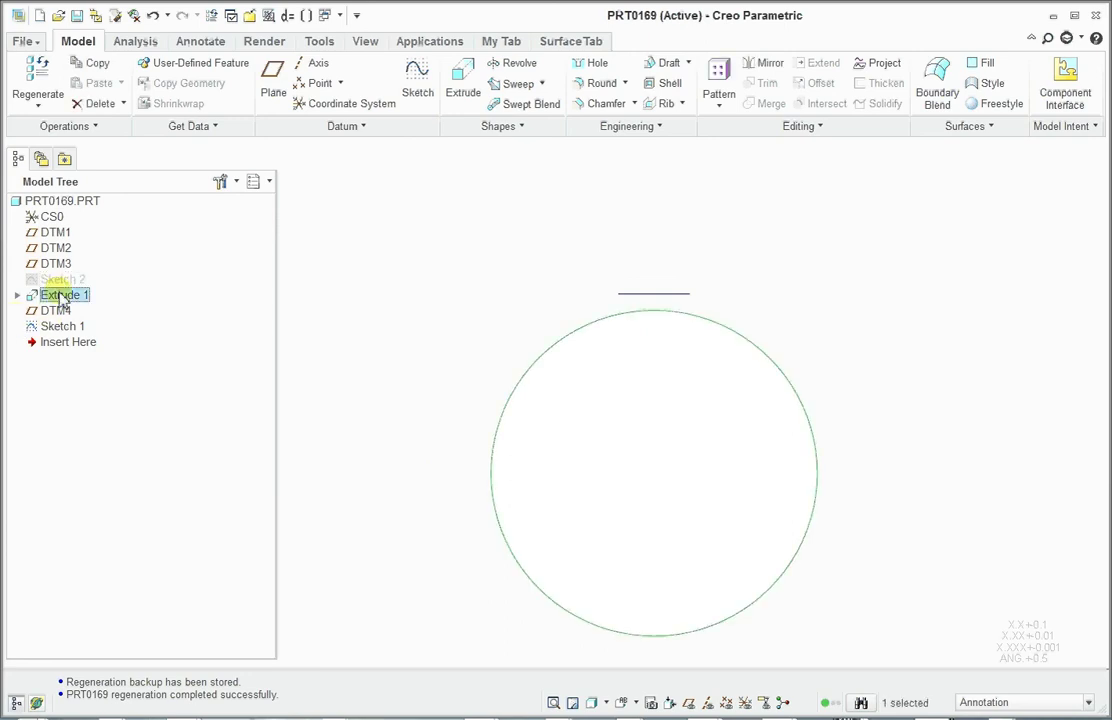
pyautogui.hotkey('ctrl', 'd')
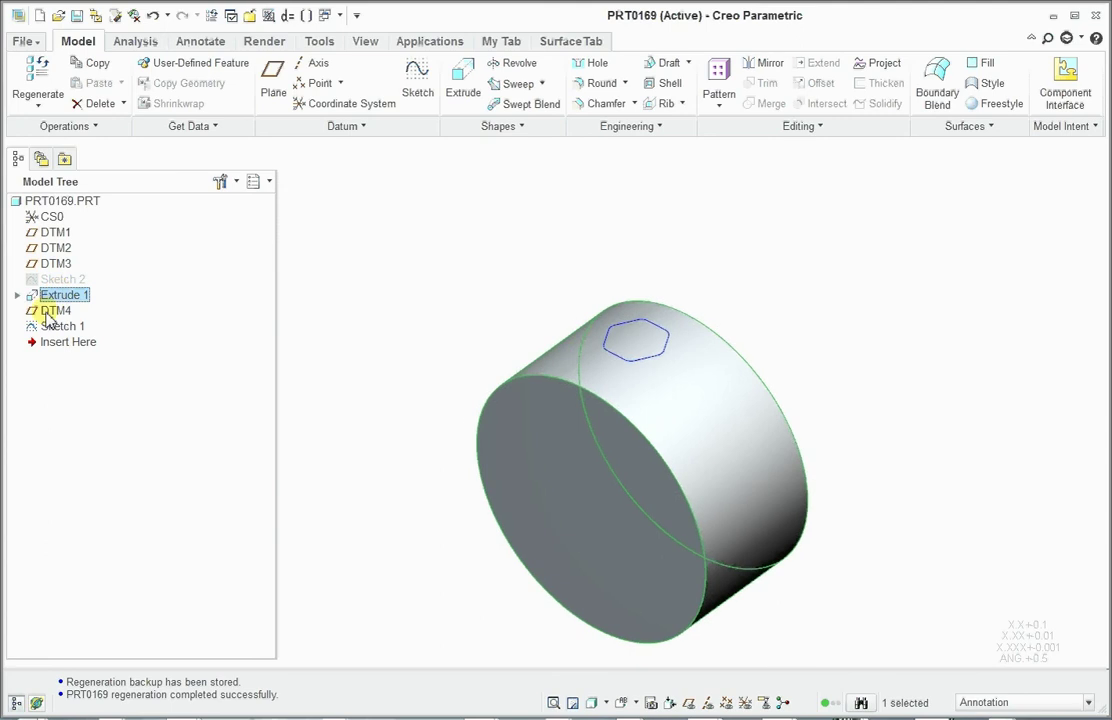
pyautogui.click(60, 327)
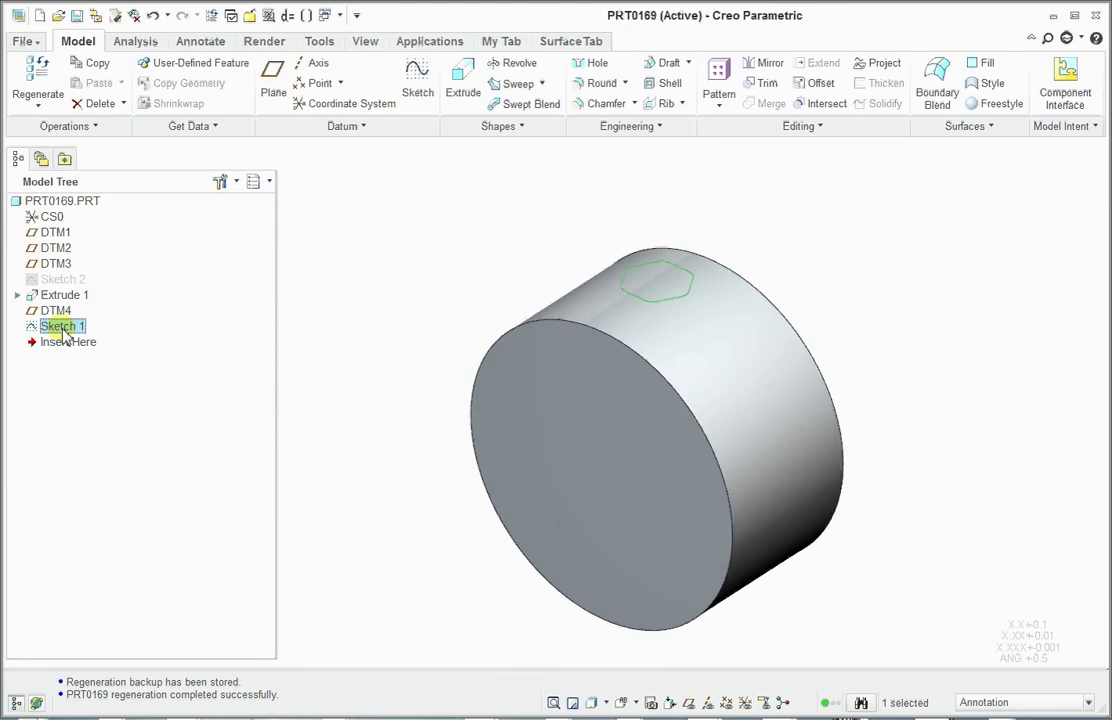
pyautogui.click(290, 193)
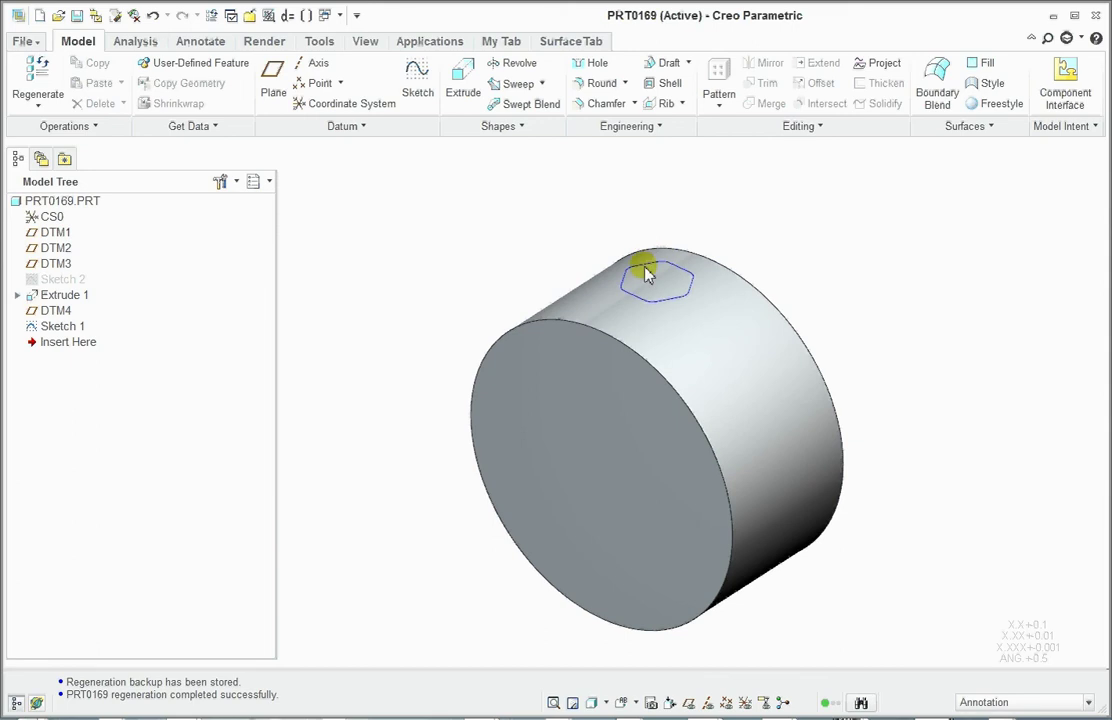
pyautogui.click(62, 327)
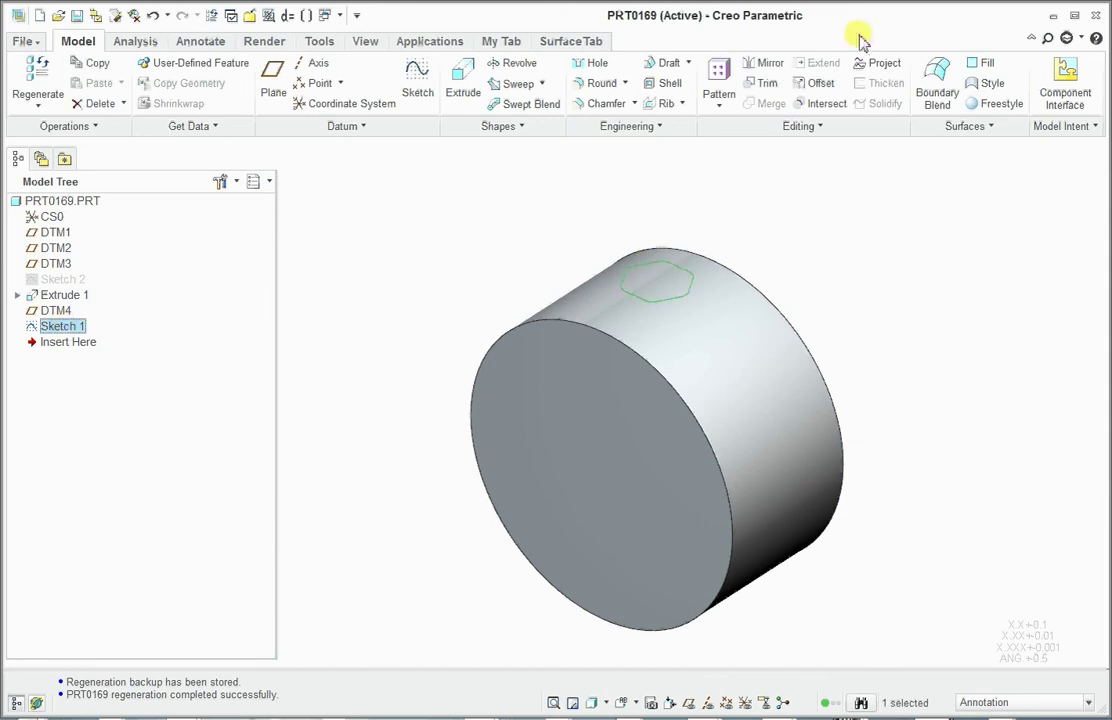
pyautogui.click(878, 63)
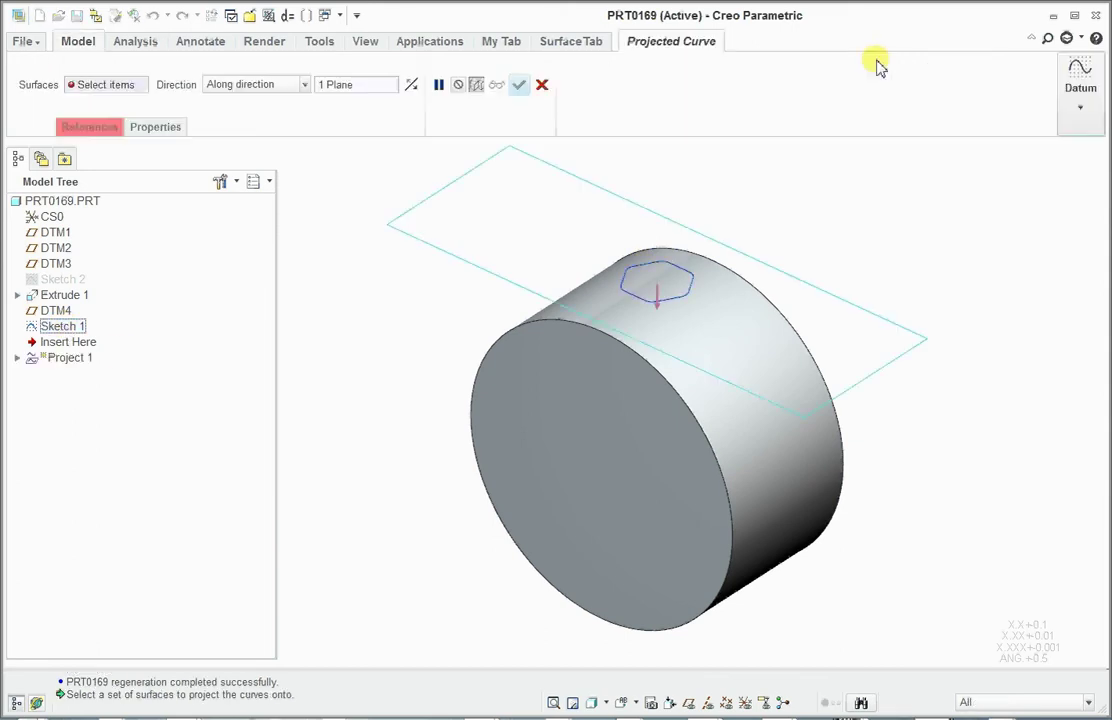
pyautogui.click(702, 325)
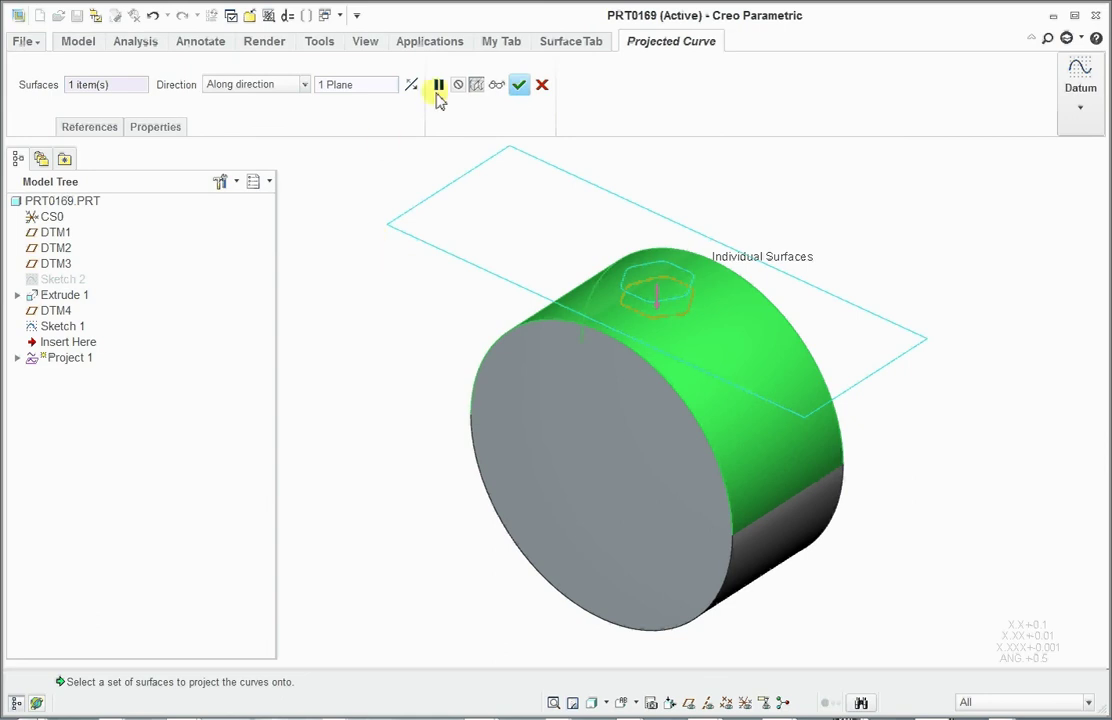
pyautogui.click(518, 88)
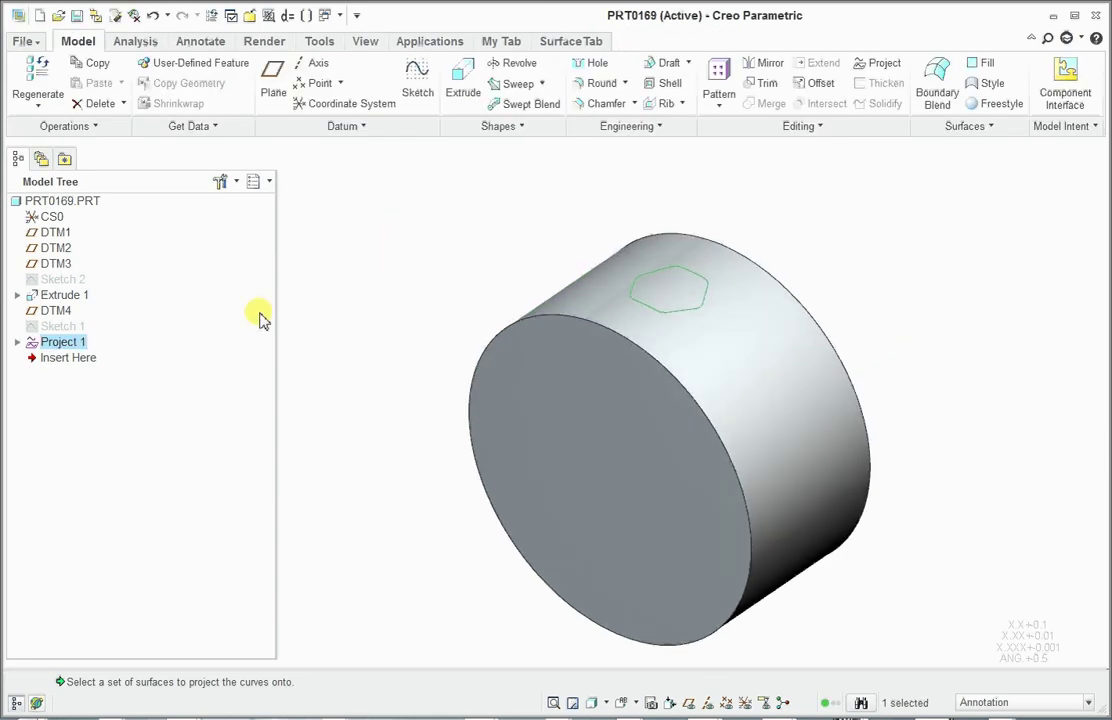
# Change the projected curve's line color to the red Highlight - Edge system color and apply it.
pyautogui.scroll(-5, 640, 350)
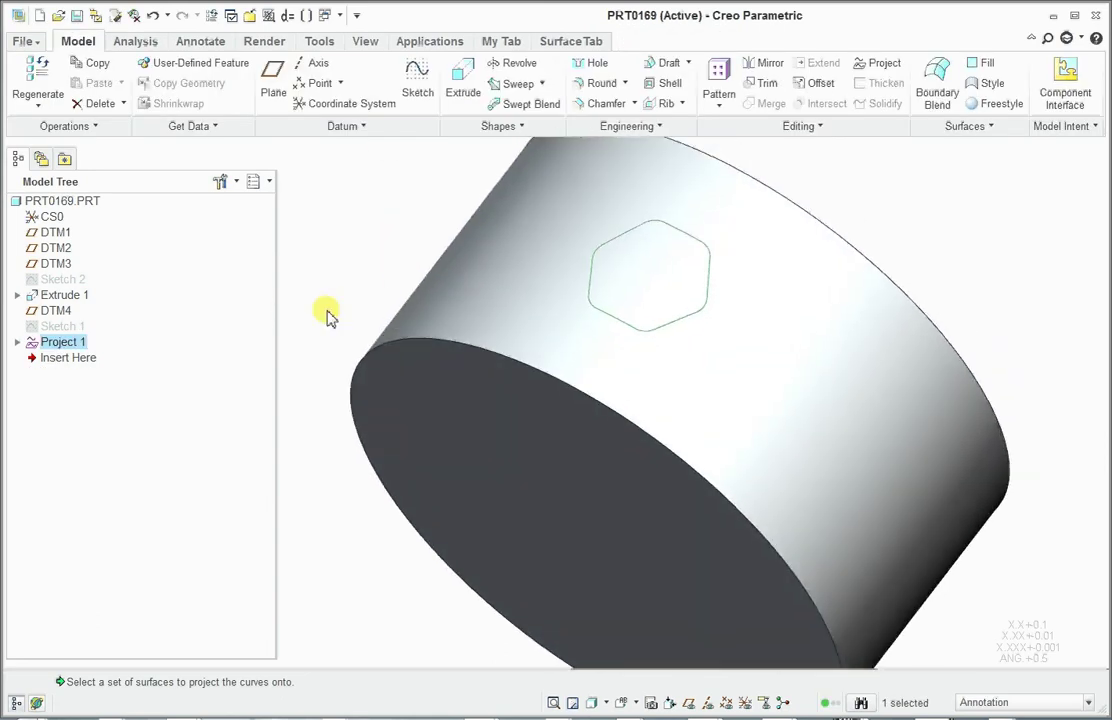
pyautogui.rightClick(50, 342)
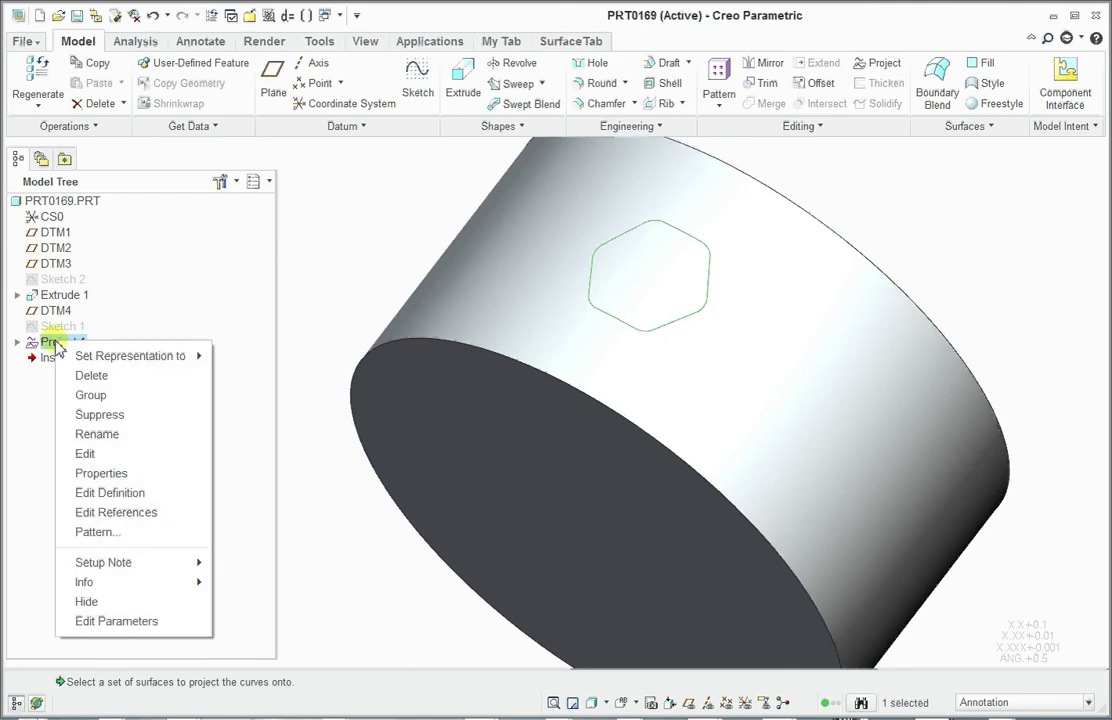
pyautogui.click(135, 473)
pyautogui.click(229, 199)
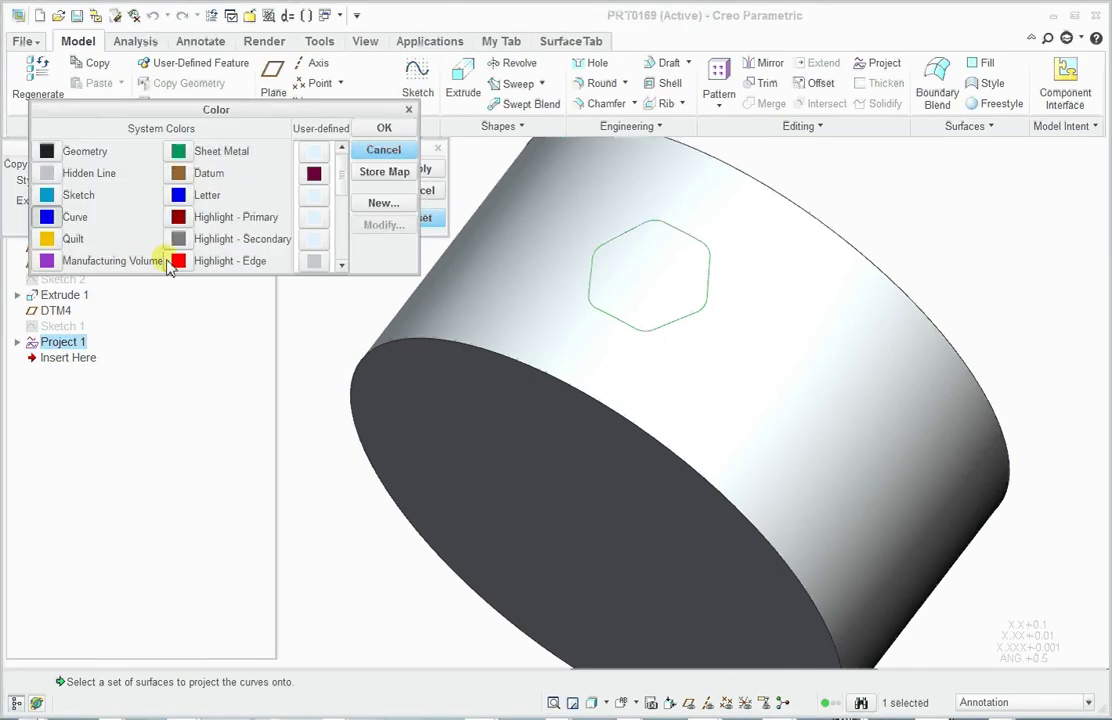
pyautogui.click(173, 263)
pyautogui.click(384, 127)
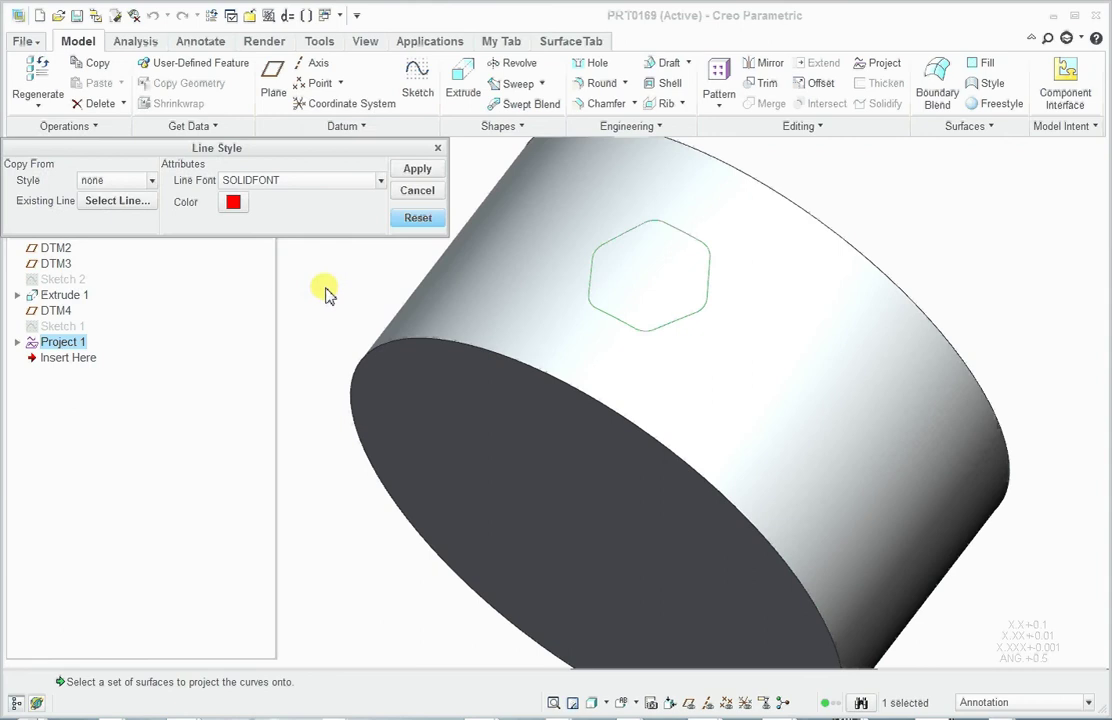
pyautogui.click(416, 169)
pyautogui.click(412, 191)
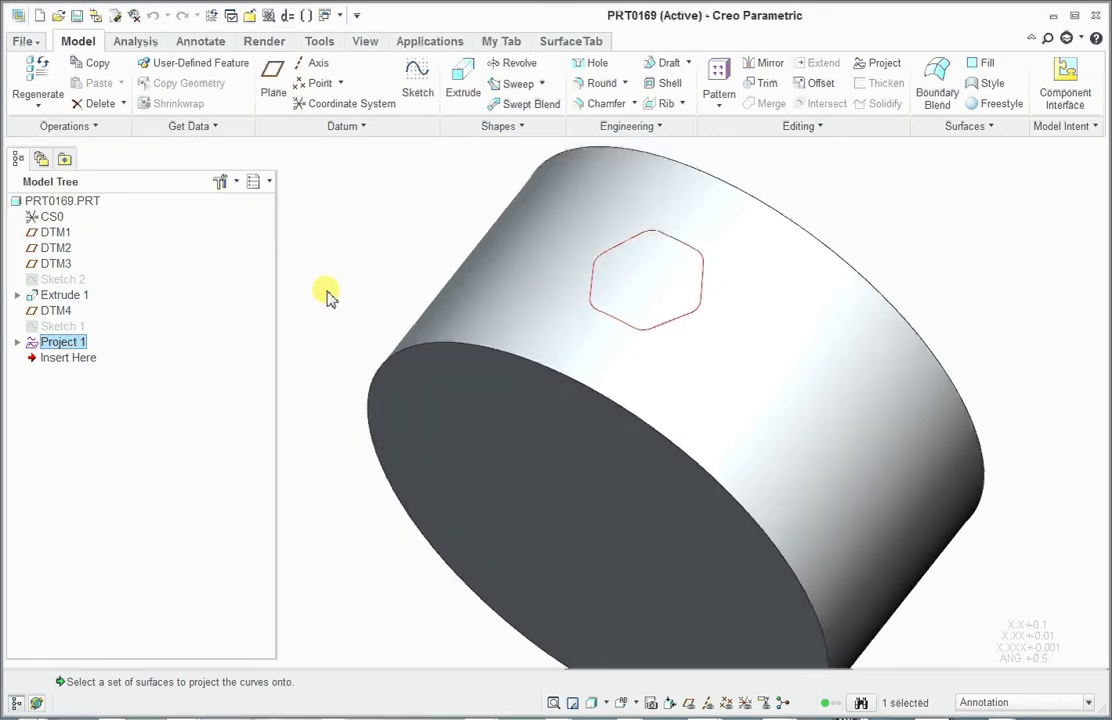
# Unhide Sketch 1 above the cylinder.
pyautogui.moveTo(330, 293); pyautogui.dragTo(993, 298, button='middle')
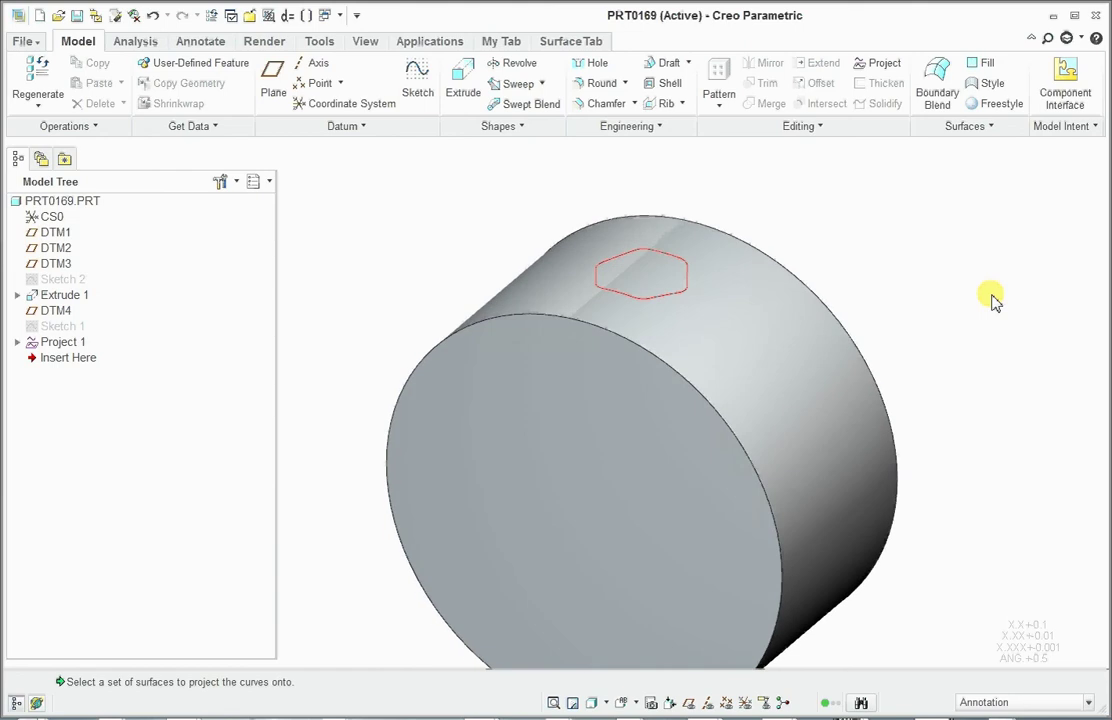
pyautogui.rightClick(63, 327)
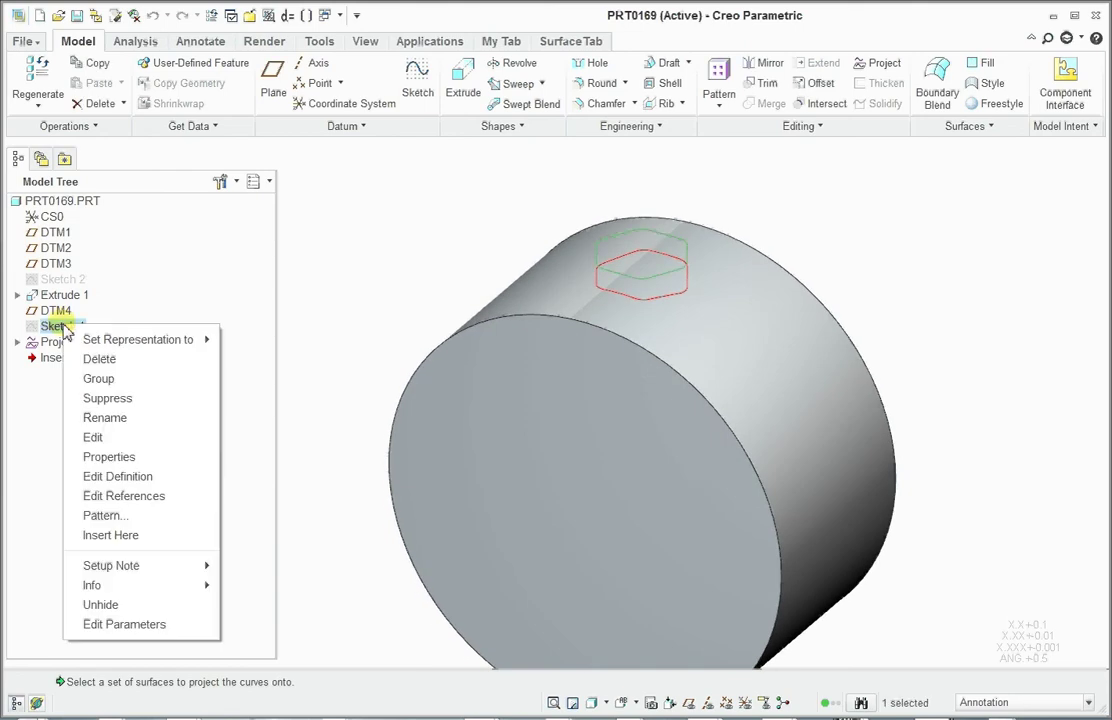
pyautogui.click(129, 606)
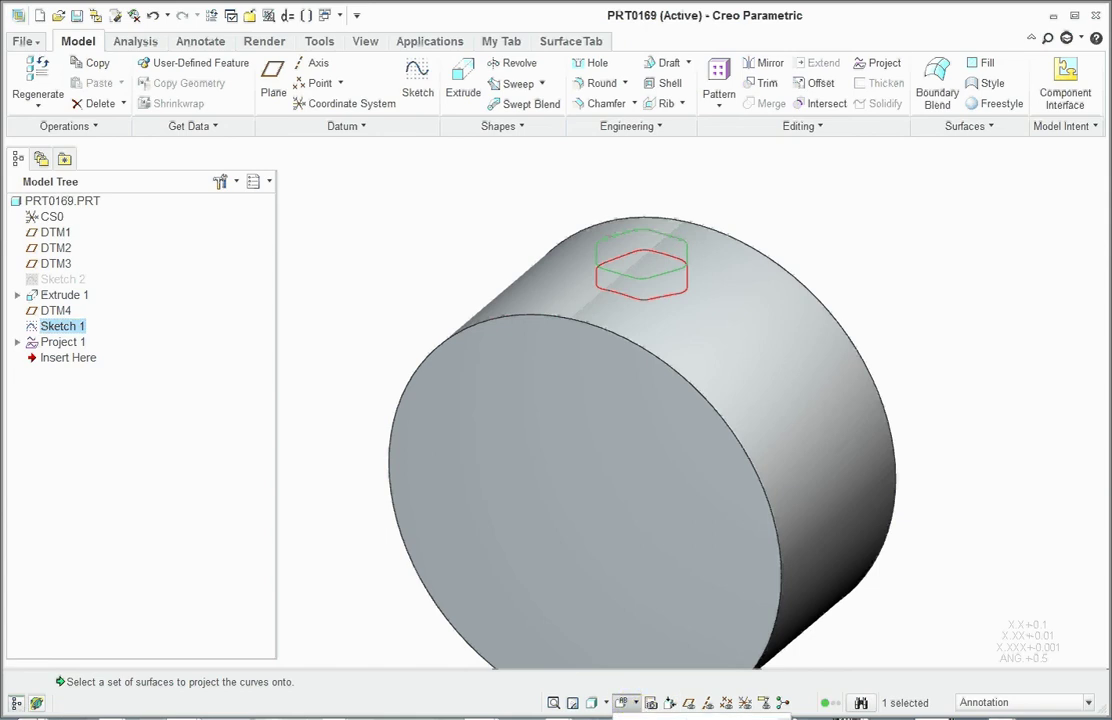
# Compare the outline of Sketch 1 with the projected curve in a view looking straight onto the hexagon.
pyautogui.click(640, 717)
pyautogui.scroll(-3, 628, 436)
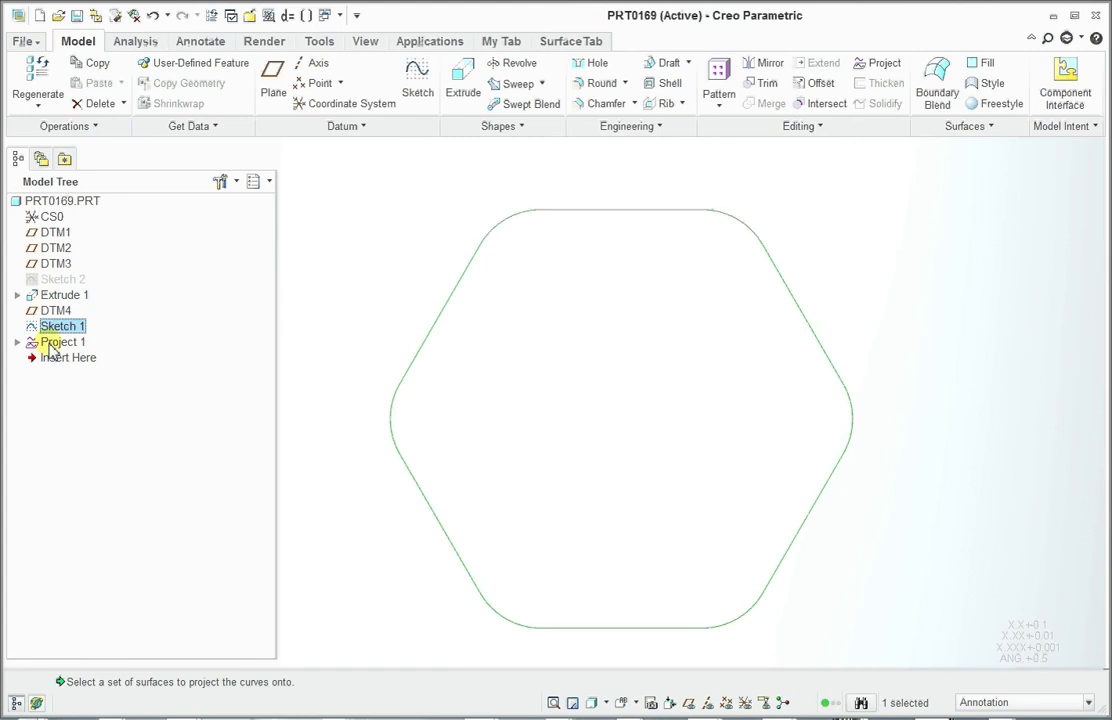
pyautogui.click(57, 346)
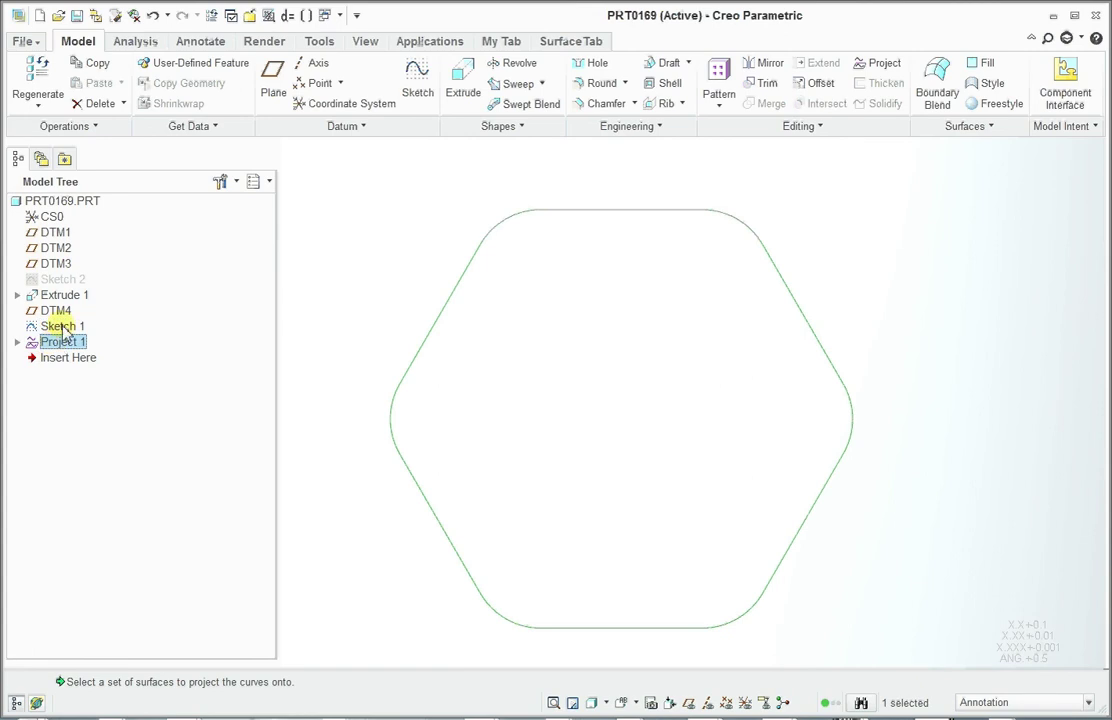
pyautogui.click(62, 327)
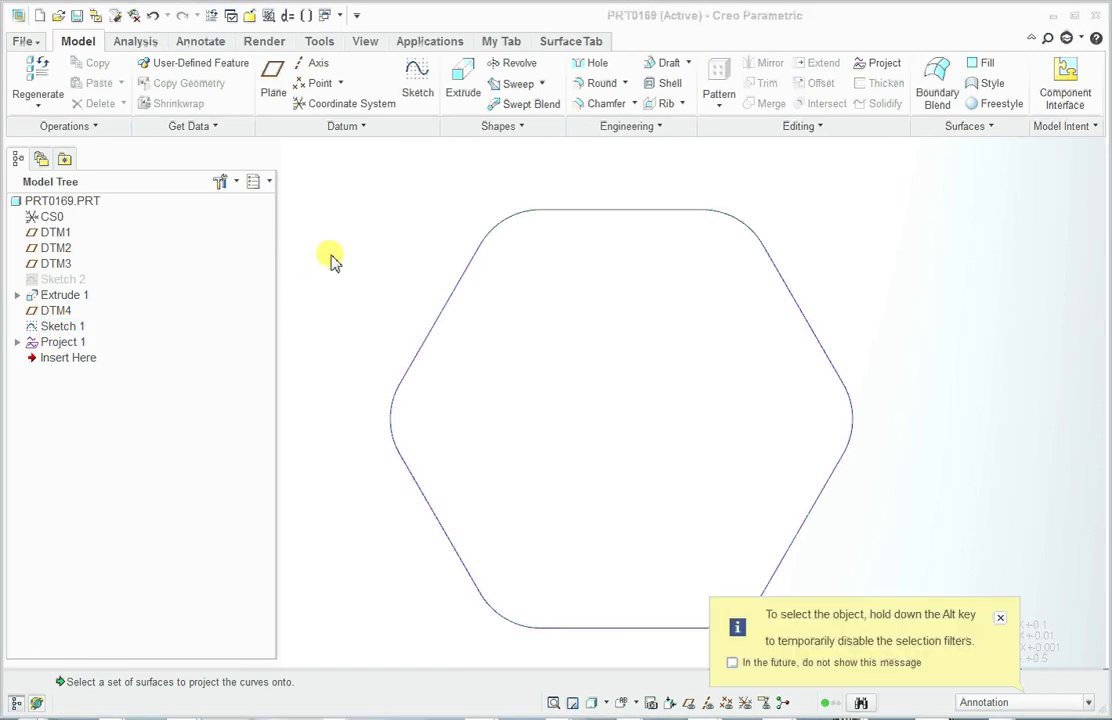
pyautogui.click(62, 343)
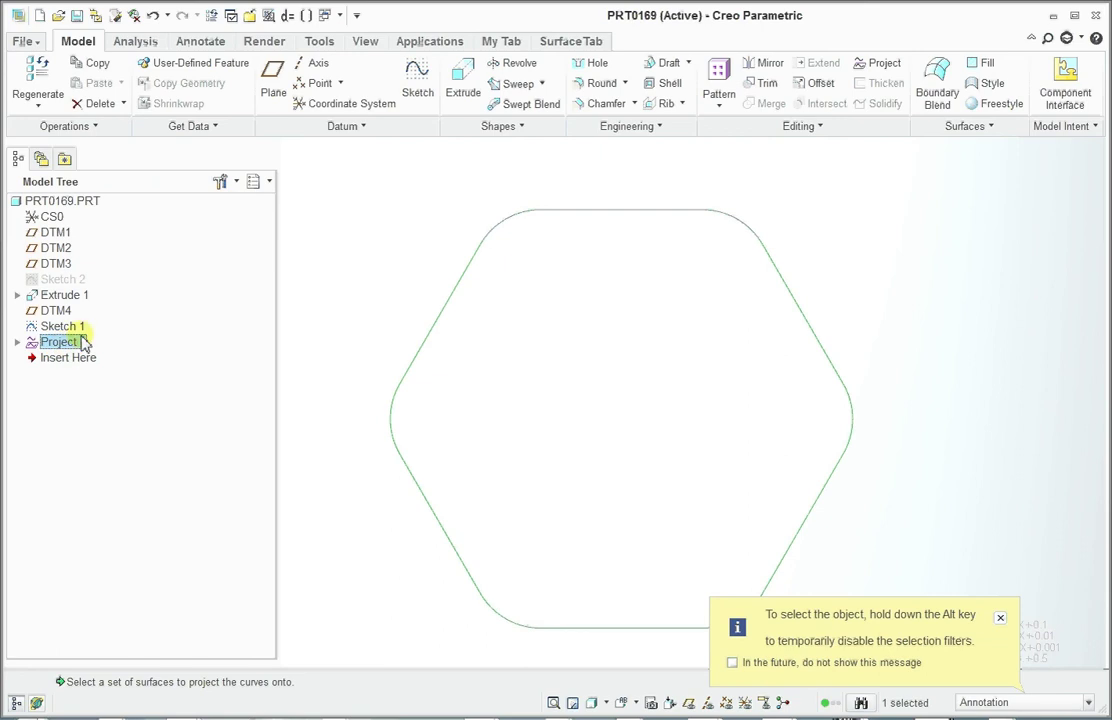
pyautogui.click(72, 327)
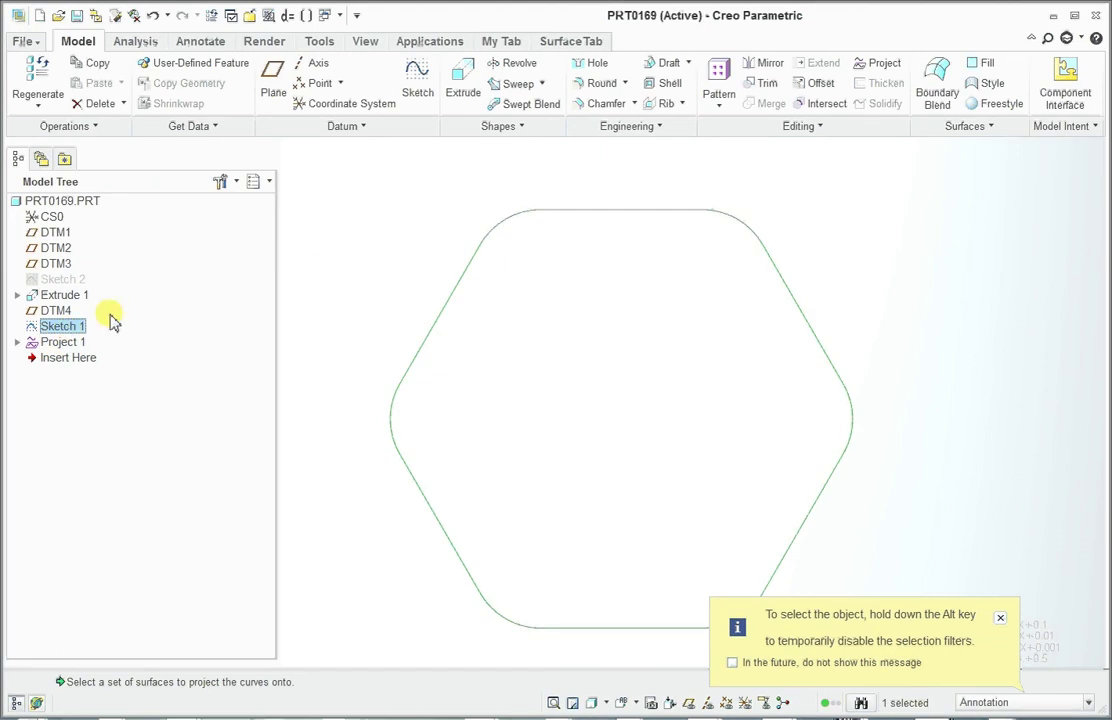
pyautogui.click(568, 405)
pyautogui.click(1000, 618)
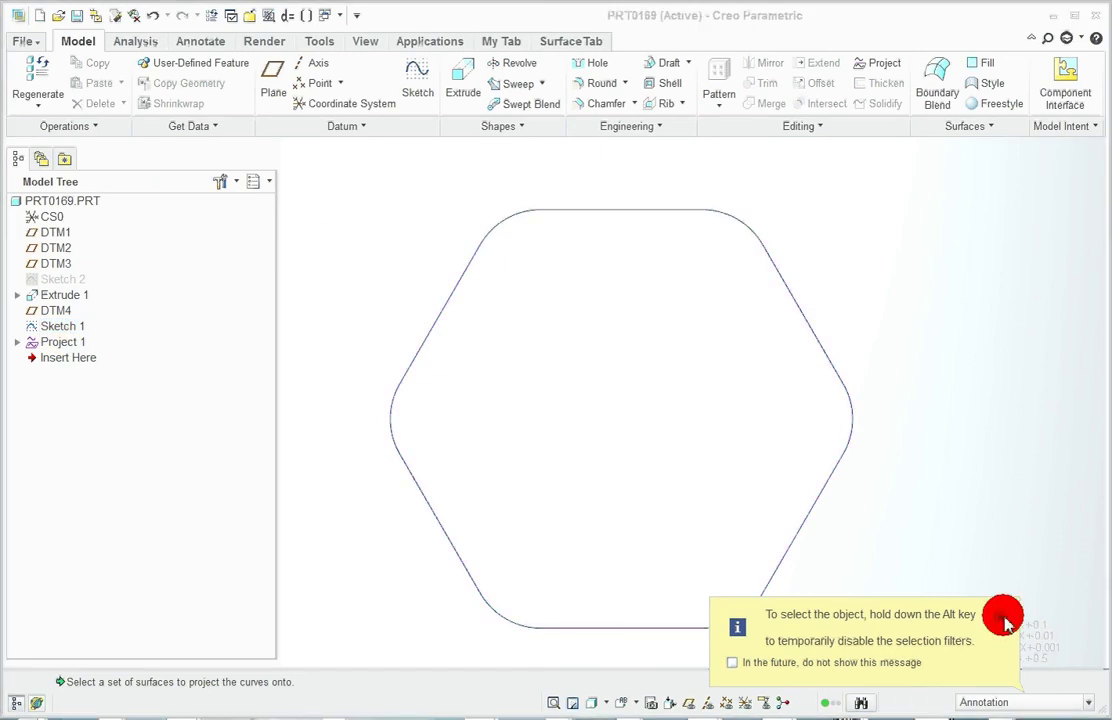
# Start a Wrap feature on the solid cylinder and choose the Sketch 1 hexagon as its sketch.
pyautogui.hotkey('ctrl', 'd')
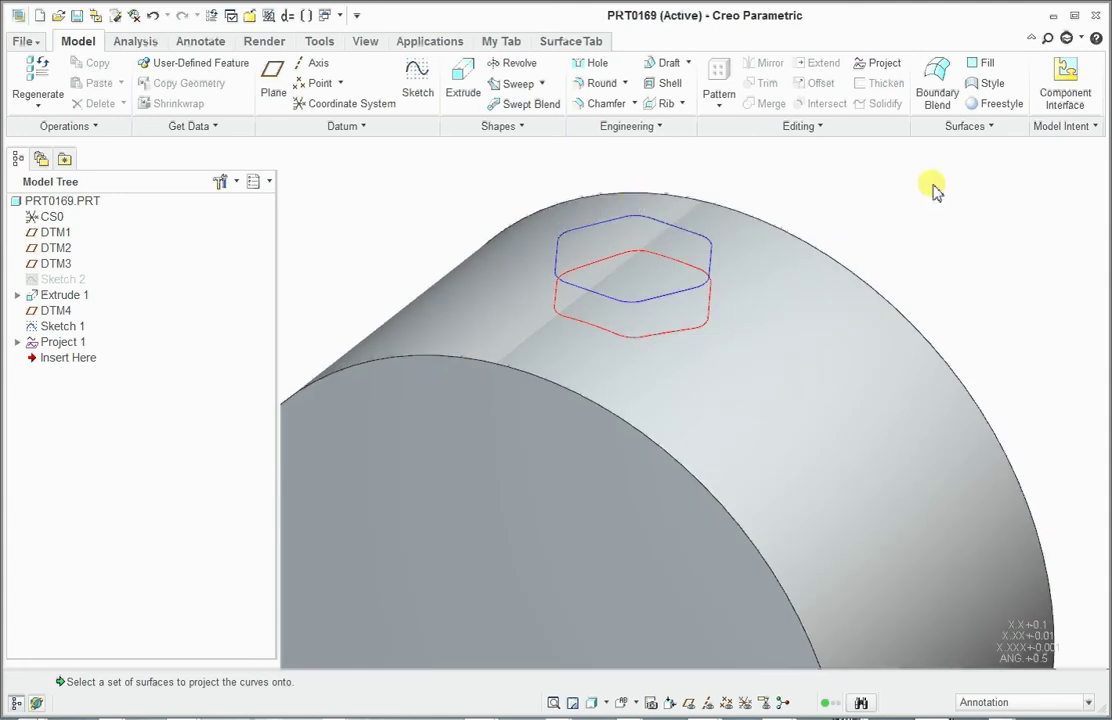
pyautogui.click(655, 127)
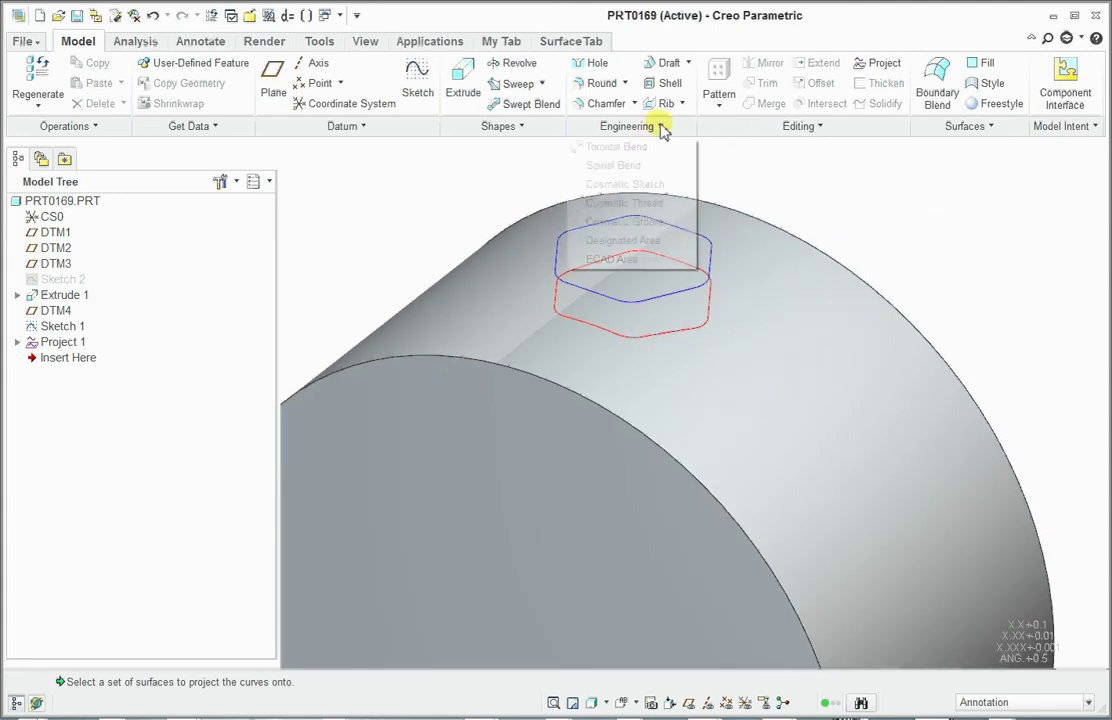
pyautogui.click(815, 127)
pyautogui.click(819, 128)
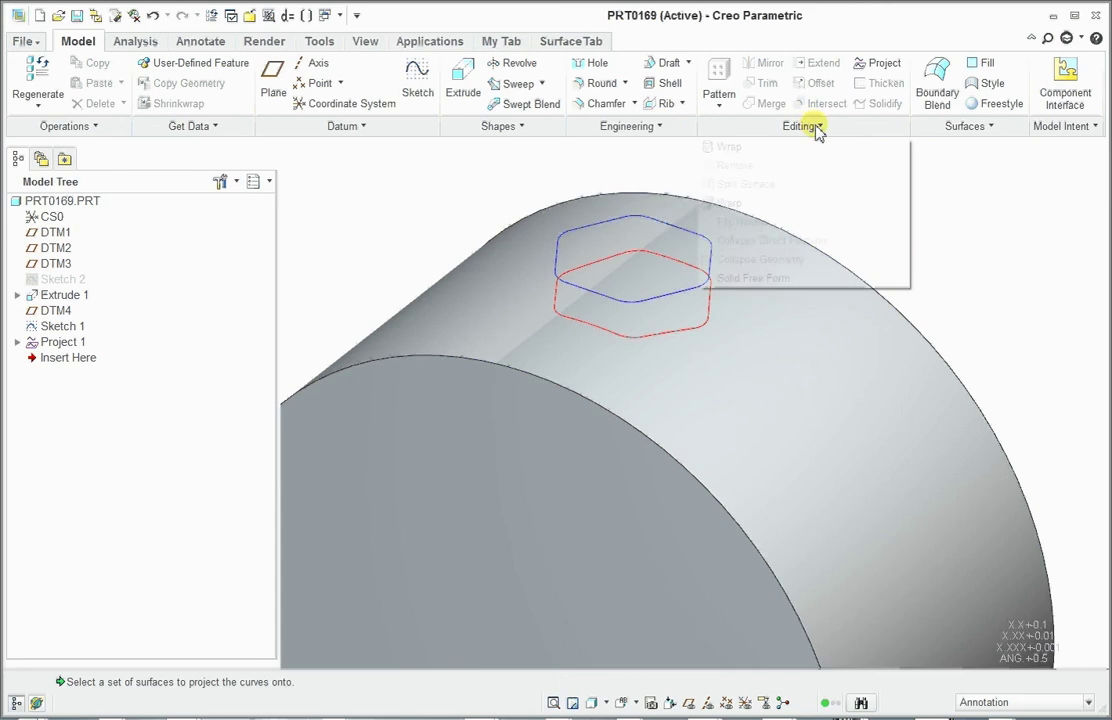
pyautogui.click(783, 149)
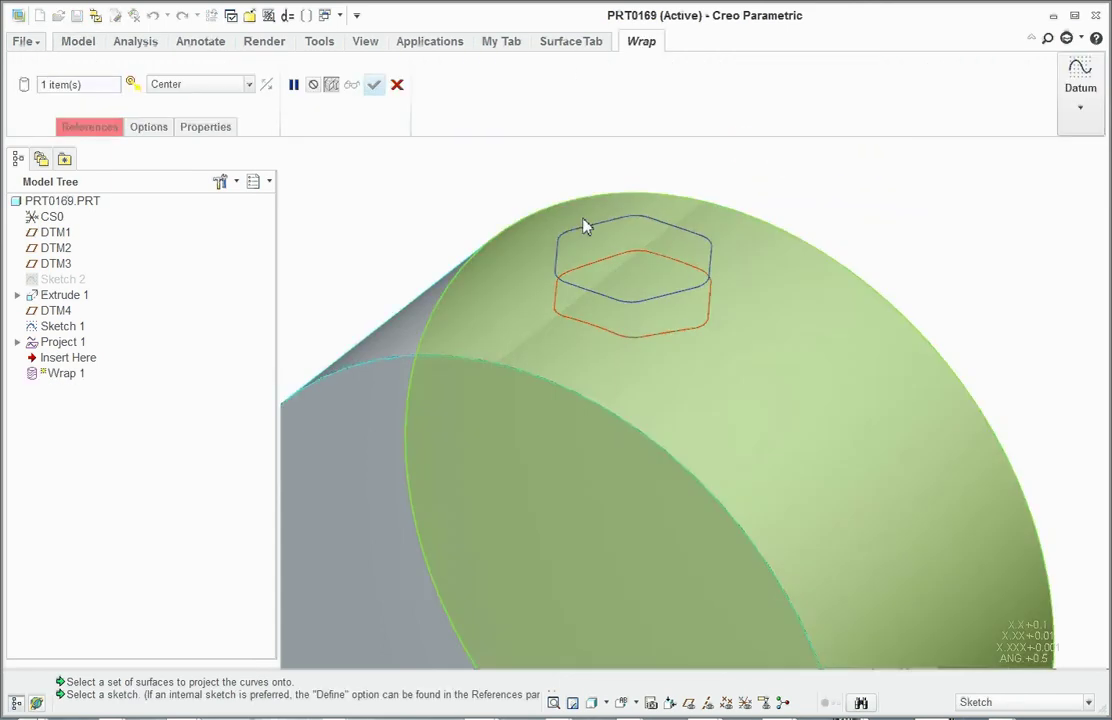
pyautogui.click(598, 229)
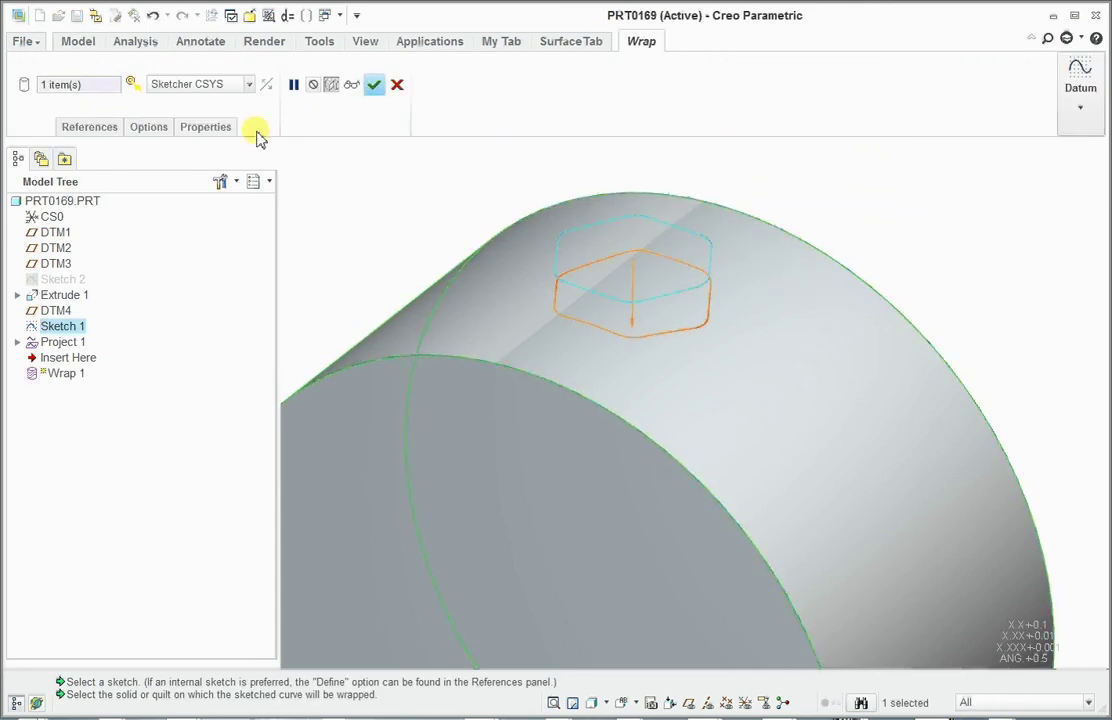
# Review the wrap's references and options, keep Sketcher CSYS as its origin, and complete the wrap.
pyautogui.rightClick(194, 87)
pyautogui.click(155, 232)
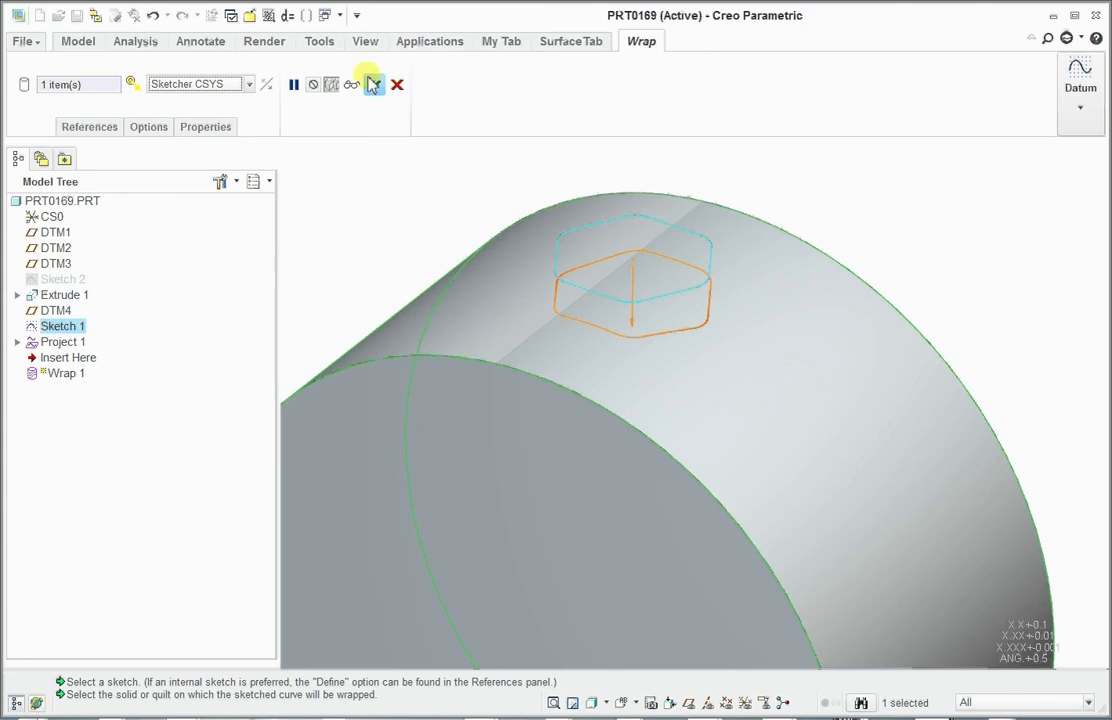
pyautogui.click(70, 129)
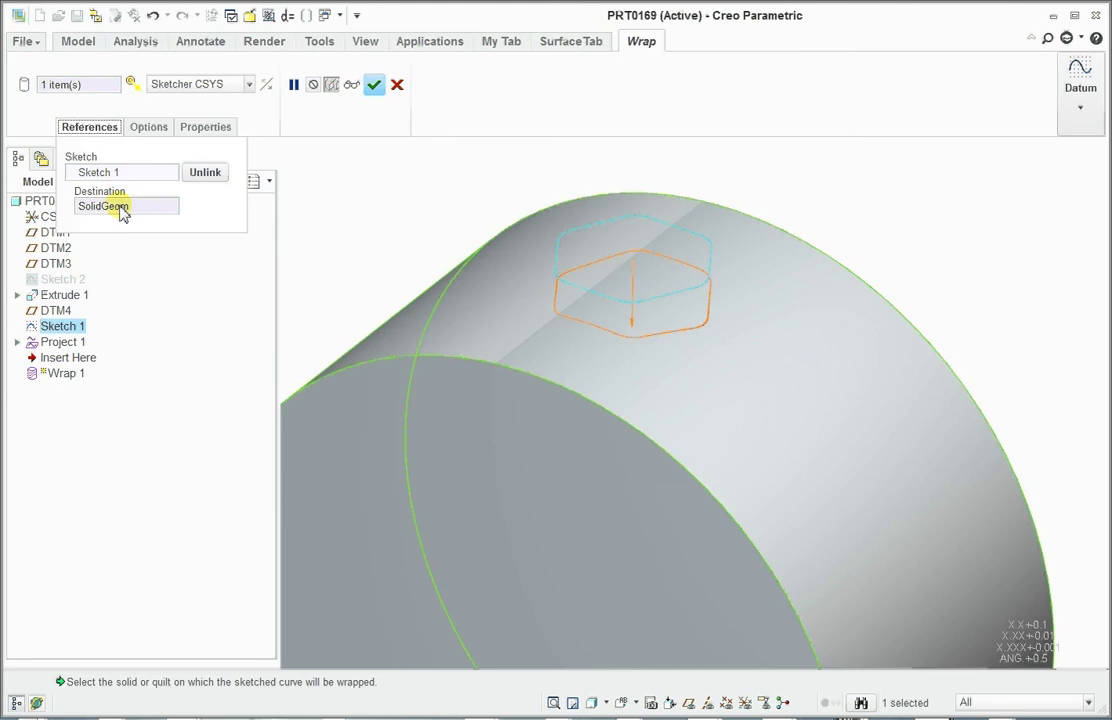
pyautogui.click(208, 130)
pyautogui.click(150, 128)
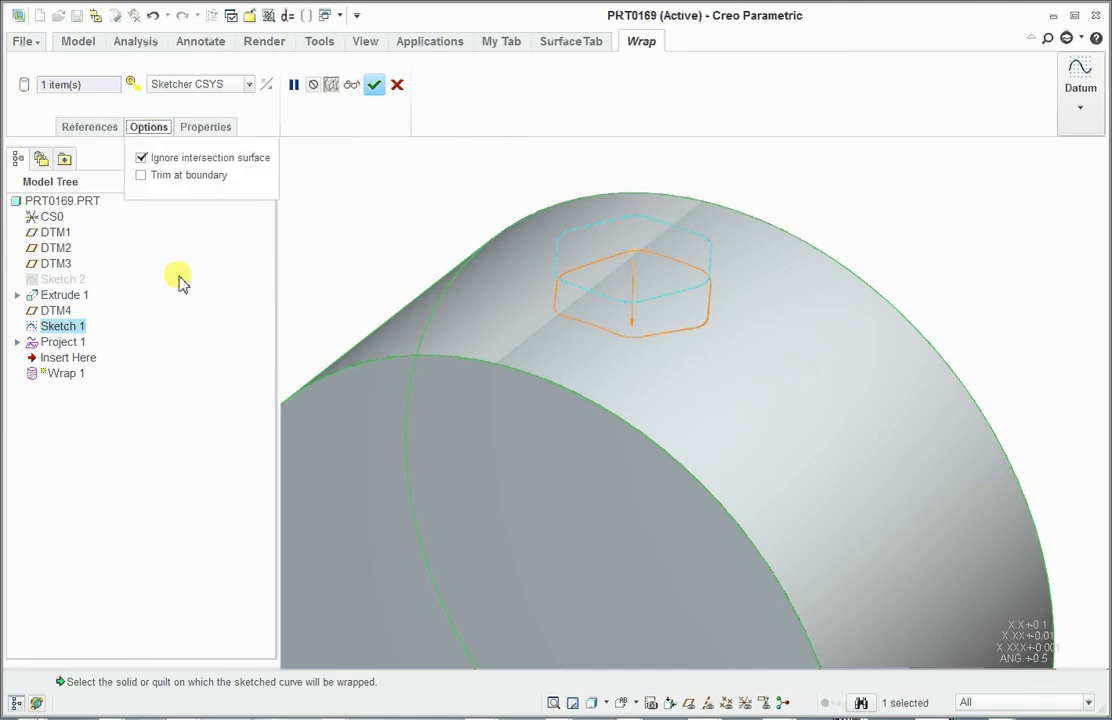
pyautogui.click(248, 86)
pyautogui.click(249, 88)
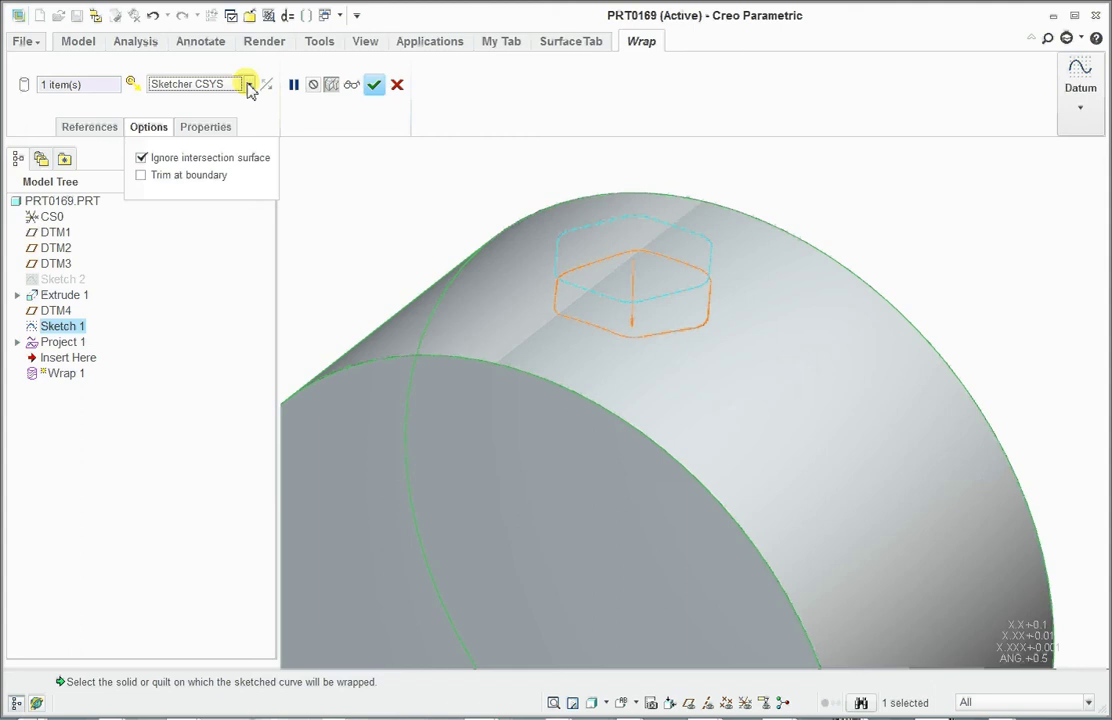
pyautogui.click(373, 85)
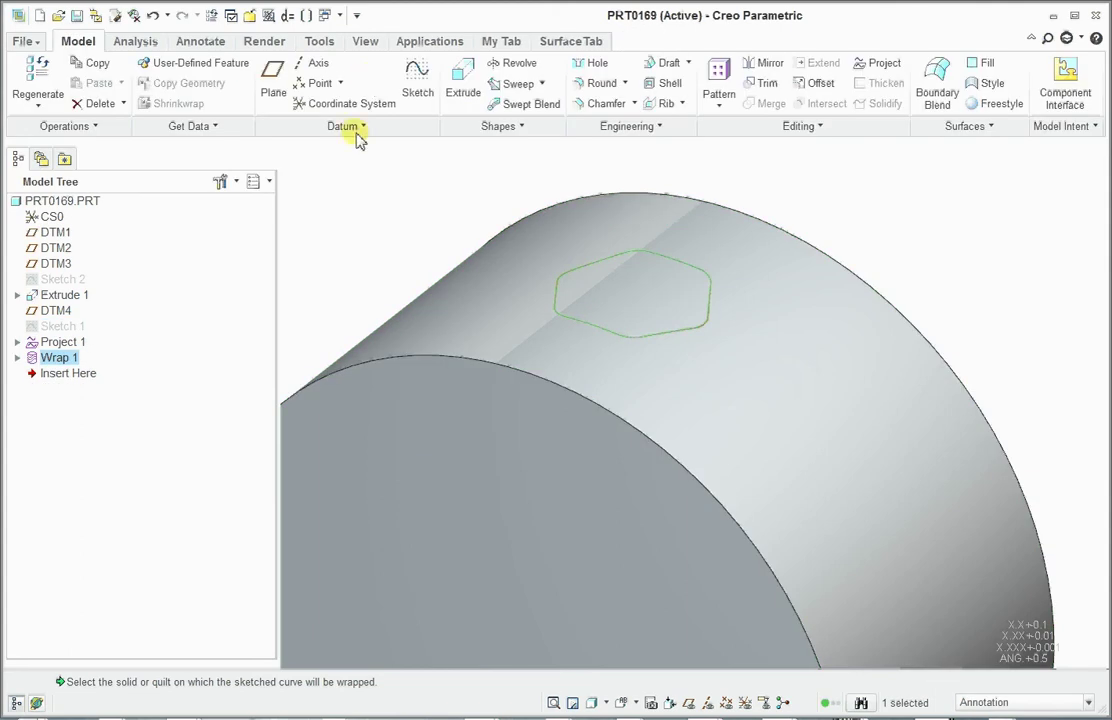
# Change the line color of the Wrap 1 curve to the green Sheet Metal system color and apply it.
pyautogui.rightClick(62, 363)
pyautogui.click(110, 493)
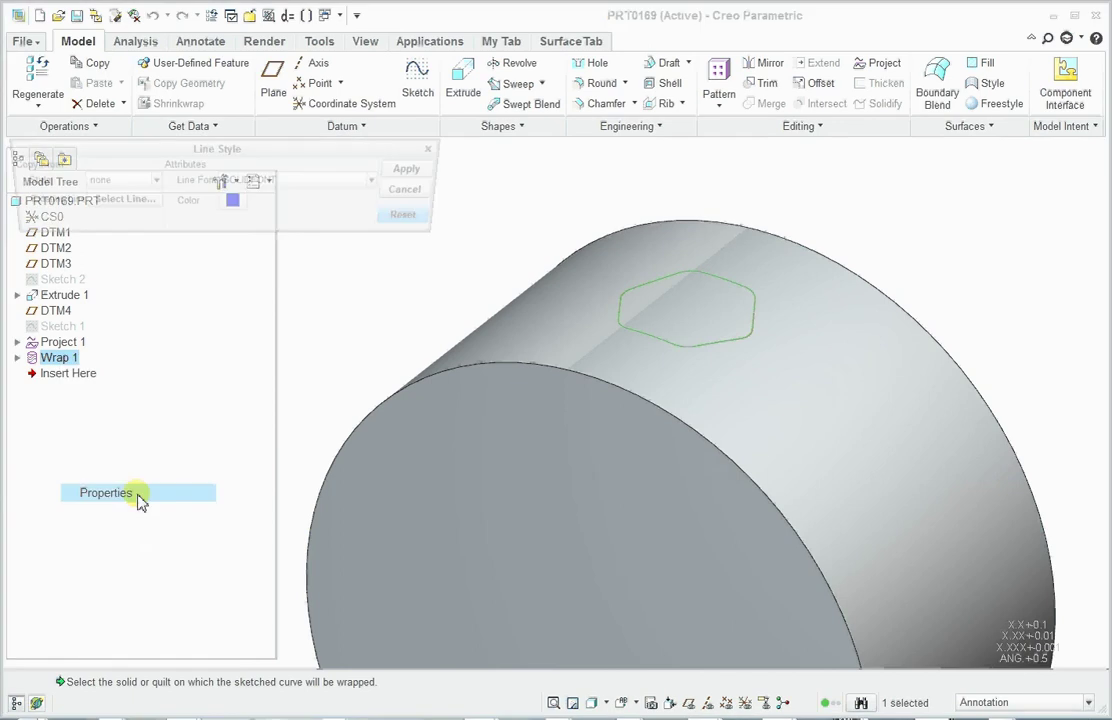
pyautogui.click(232, 199)
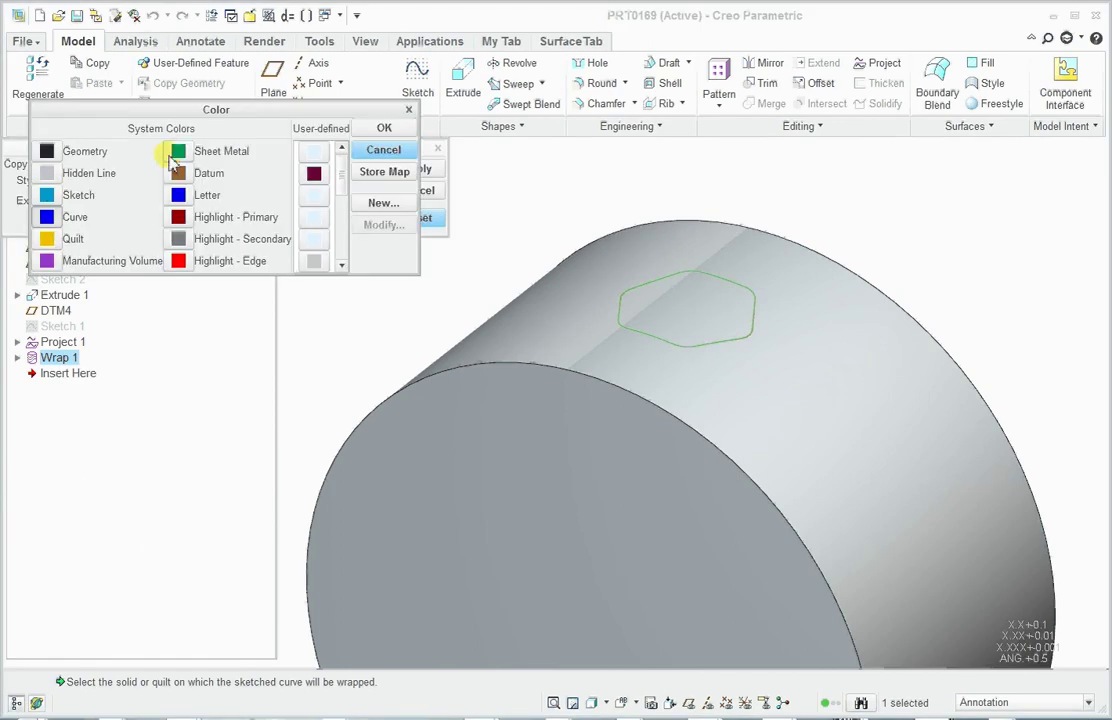
pyautogui.click(385, 128)
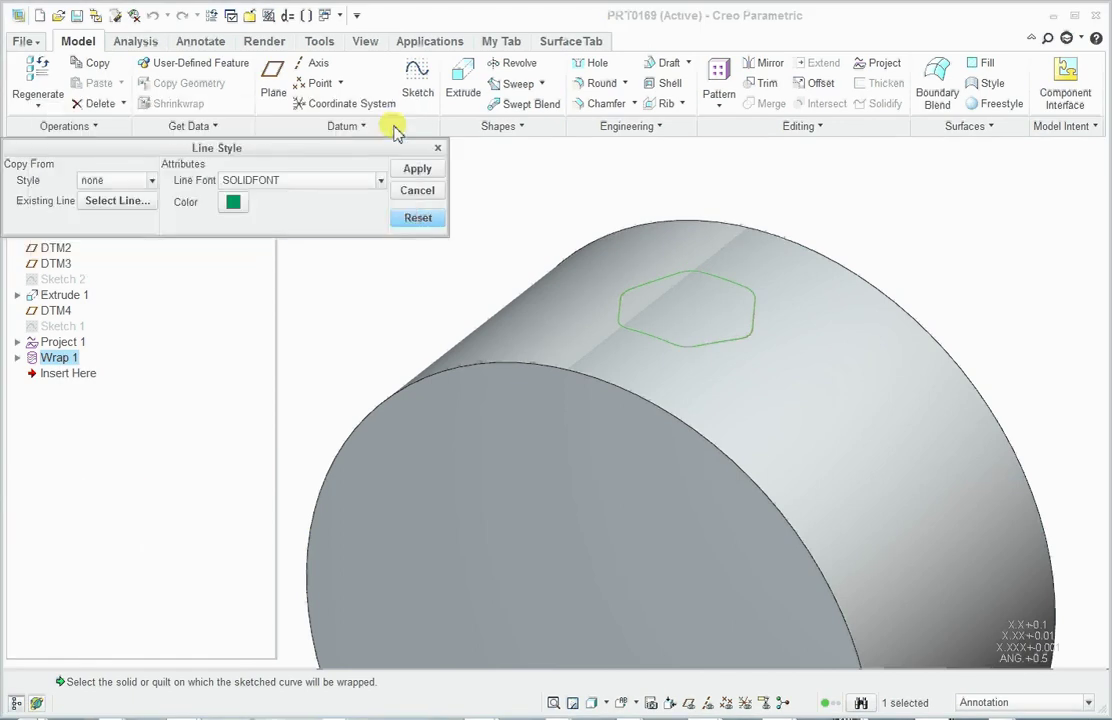
pyautogui.click(415, 169)
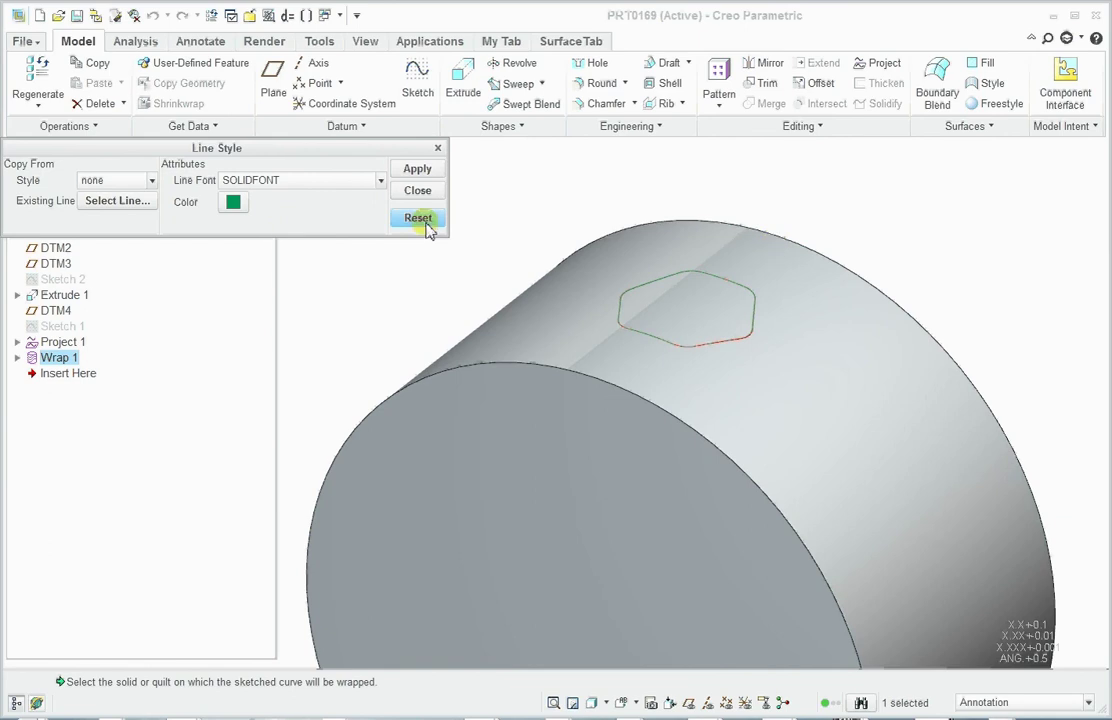
pyautogui.click(418, 190)
# Compare the red projected curve with the green wrapped curve up close, checking the rounded corners of the hexagon.
pyautogui.scroll(-2, 833, 250)
pyautogui.scroll(-5, 688, 360)
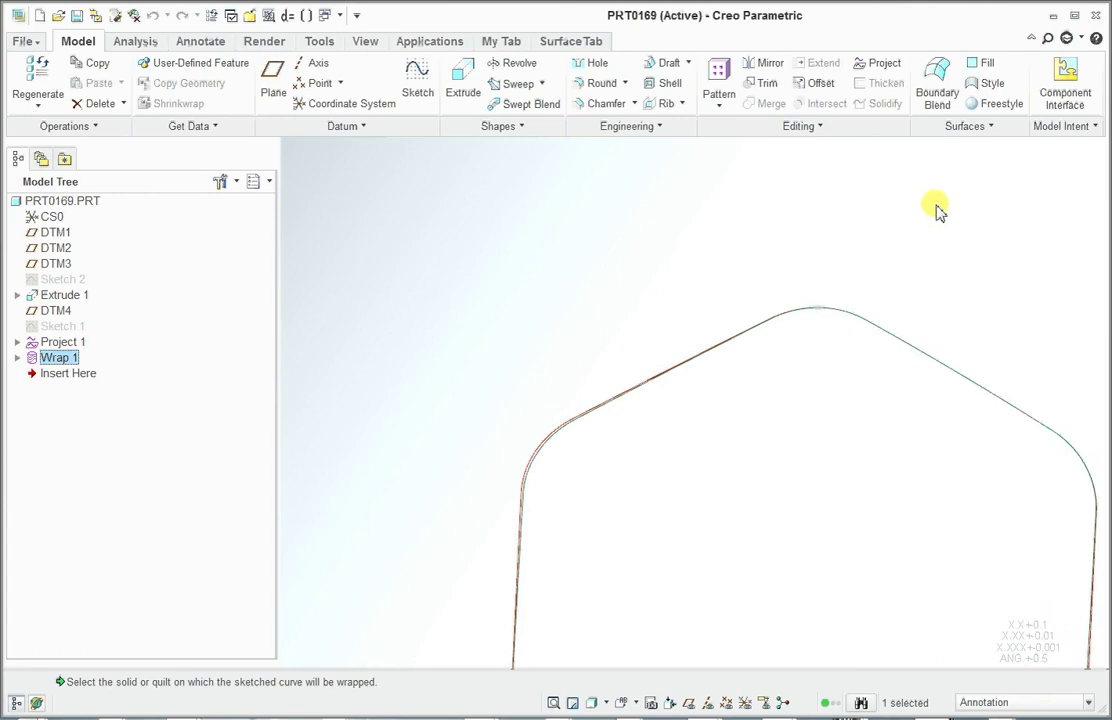
pyautogui.scroll(4, 693, 402)
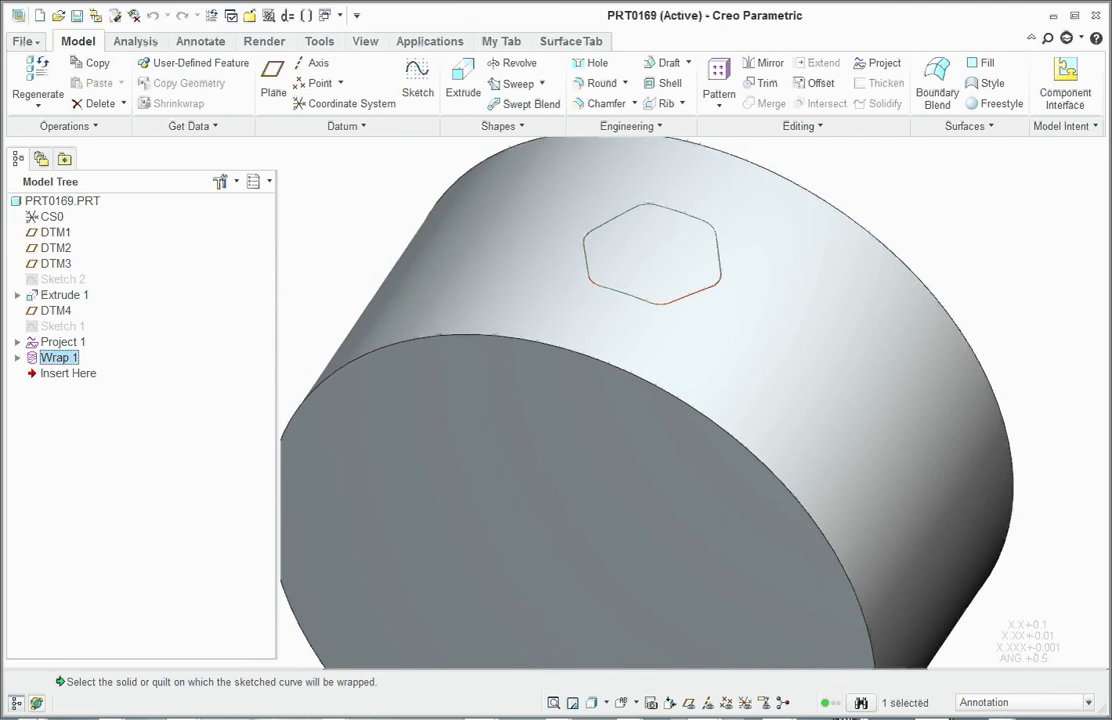
pyautogui.click(660, 716)
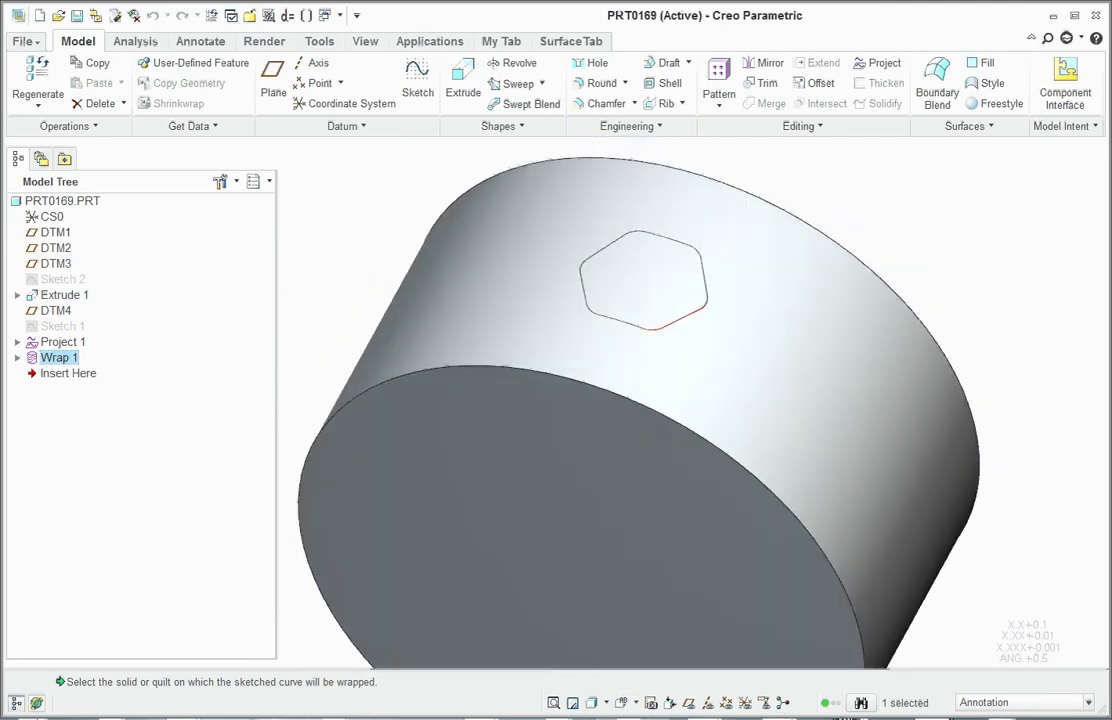
pyautogui.scroll(-4, 613, 408)
pyautogui.scroll(-10, 591, 437)
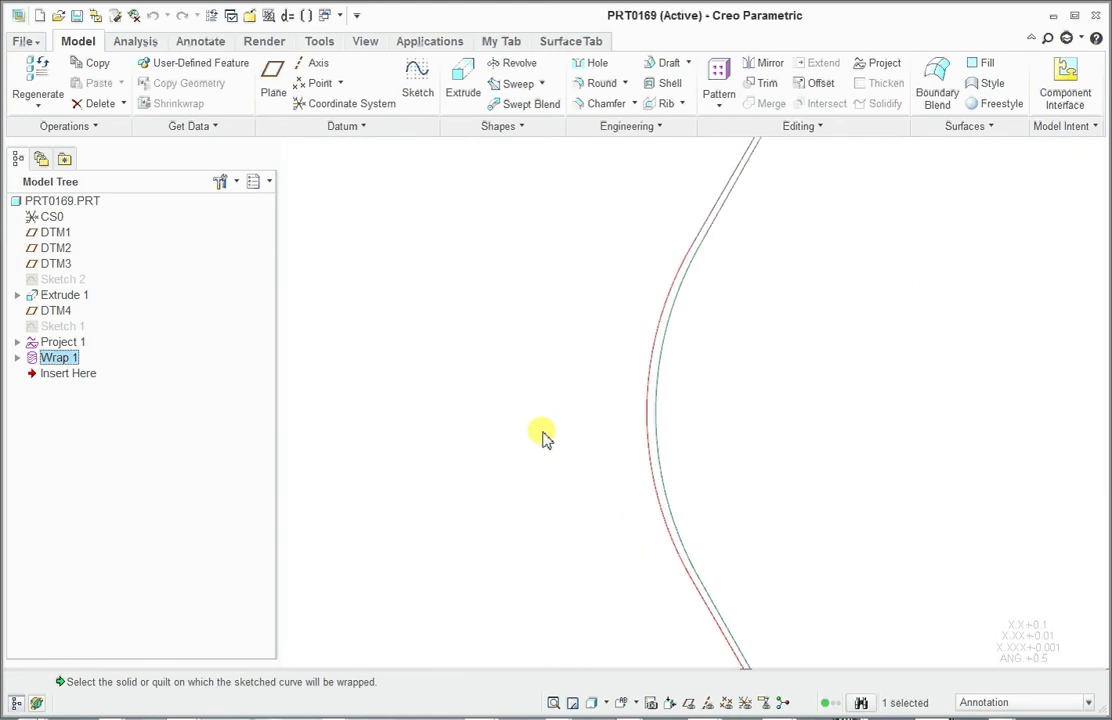
pyautogui.scroll(10, 545, 437)
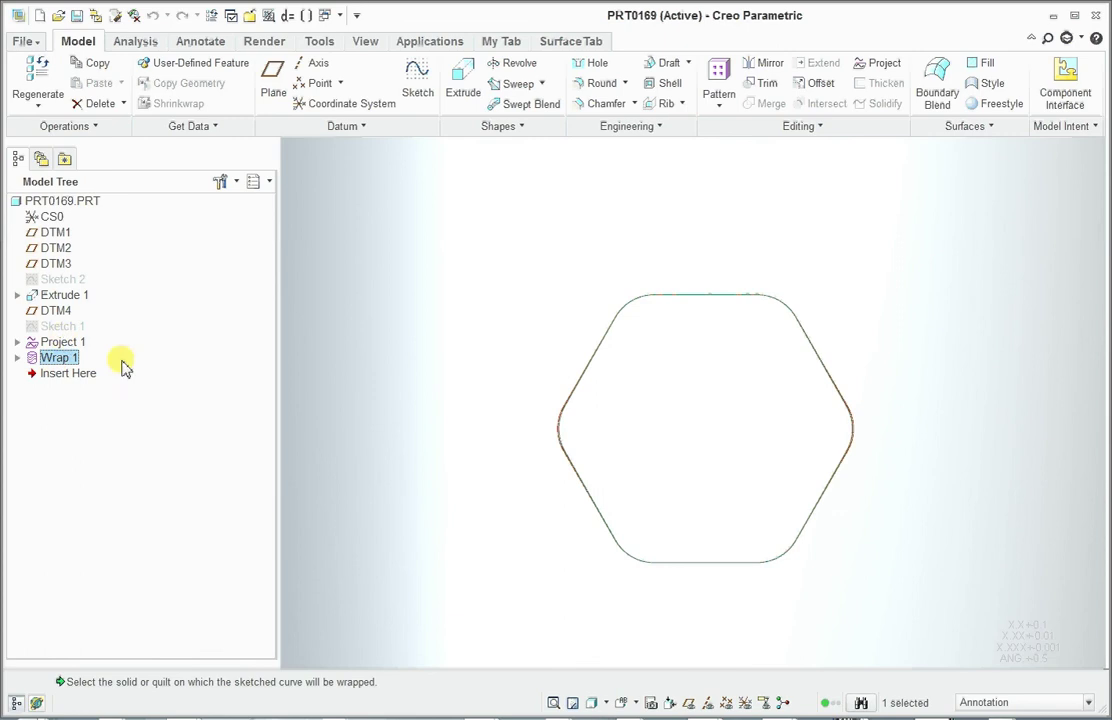
# Unhide Sketch 1 above the cylinder again.
pyautogui.click(57, 328)
pyautogui.rightClick(57, 328)
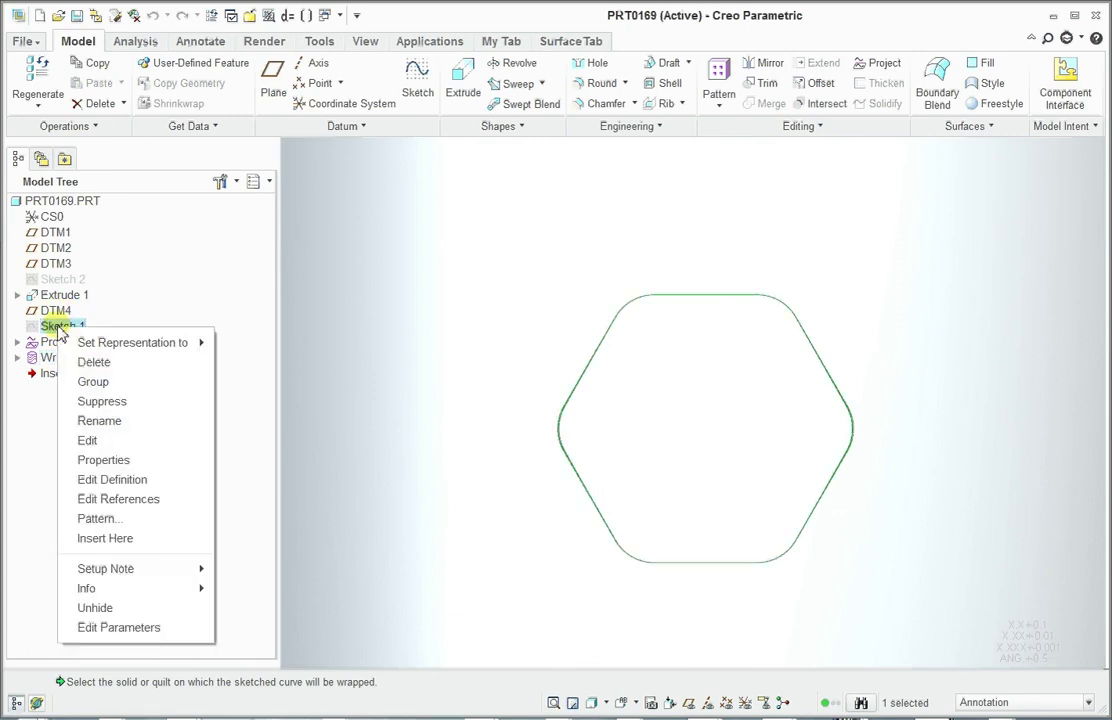
pyautogui.click(96, 608)
# Compare Sketch 1 with the Project 1 and Wrap 1 curves at a hexagon corner, highlighting each feature, and in an angled view.
pyautogui.scroll(-5, 526, 457)
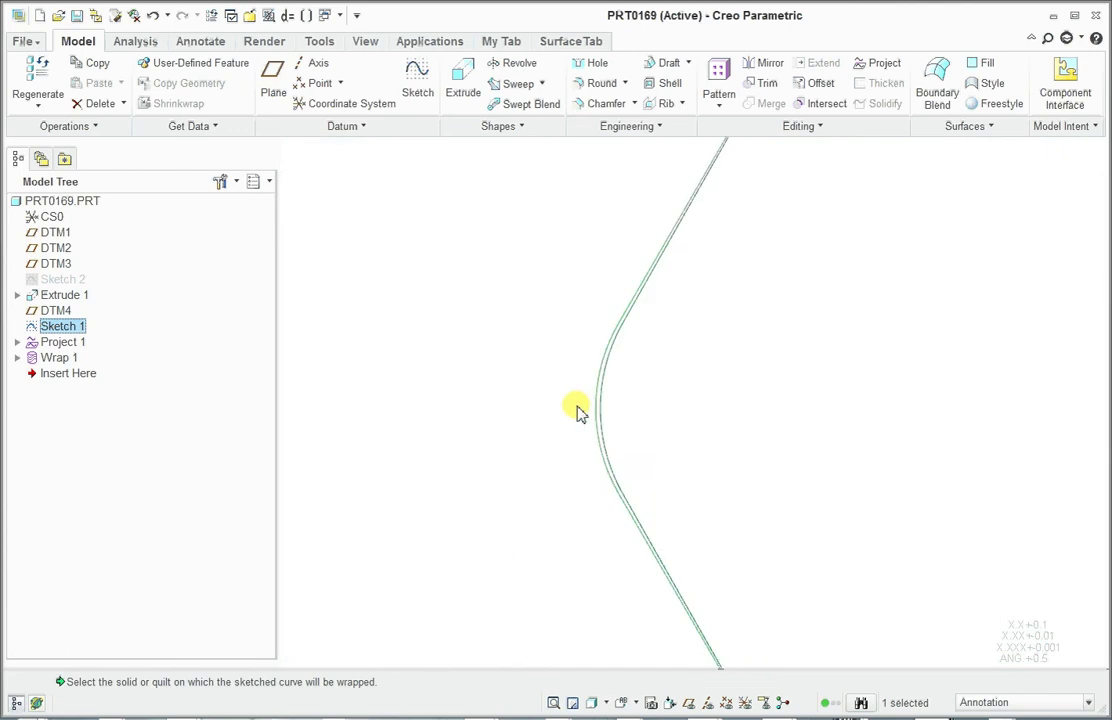
pyautogui.scroll(-2, 577, 410)
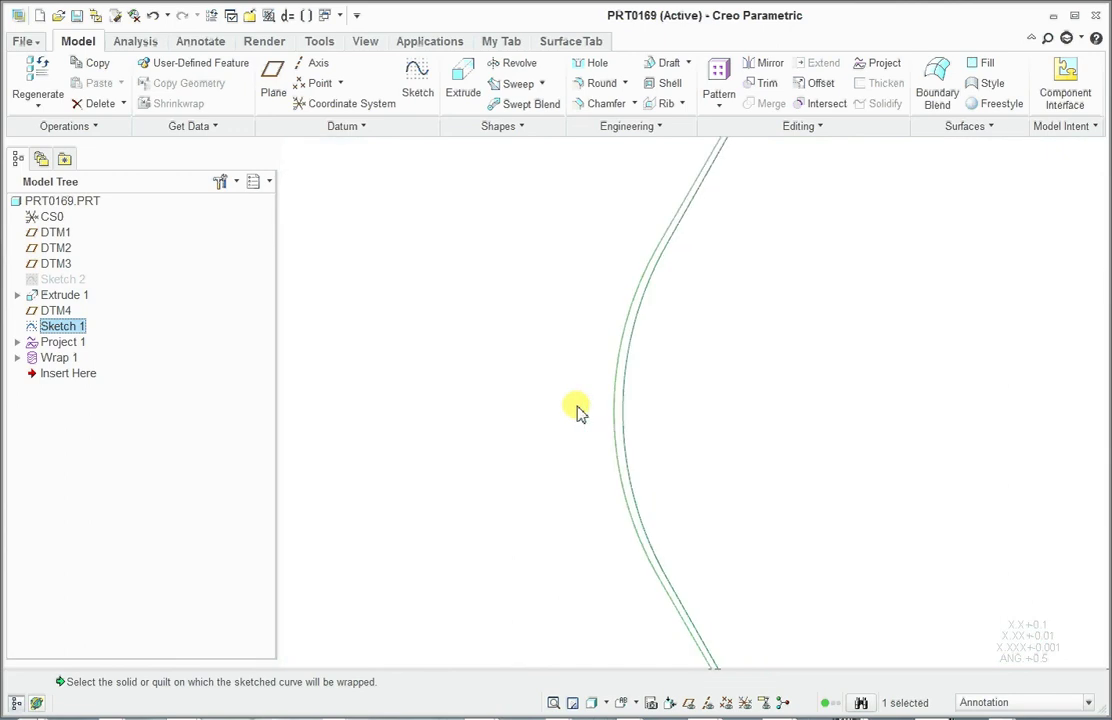
pyautogui.click(57, 345)
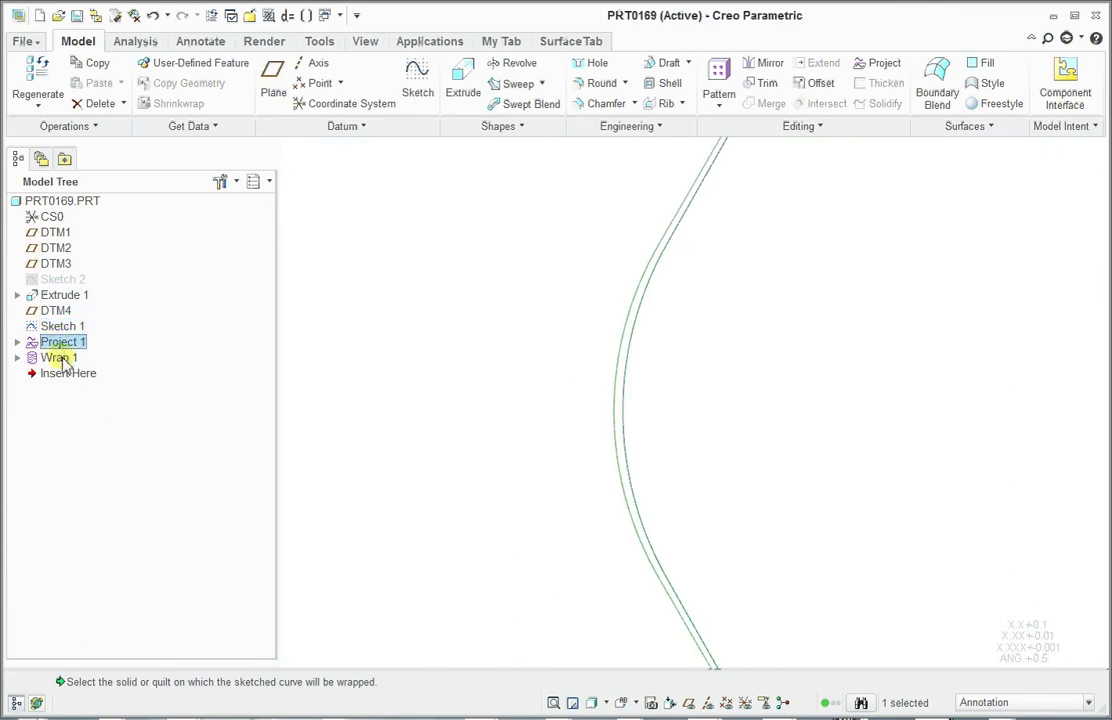
pyautogui.click(60, 358)
pyautogui.click(63, 326)
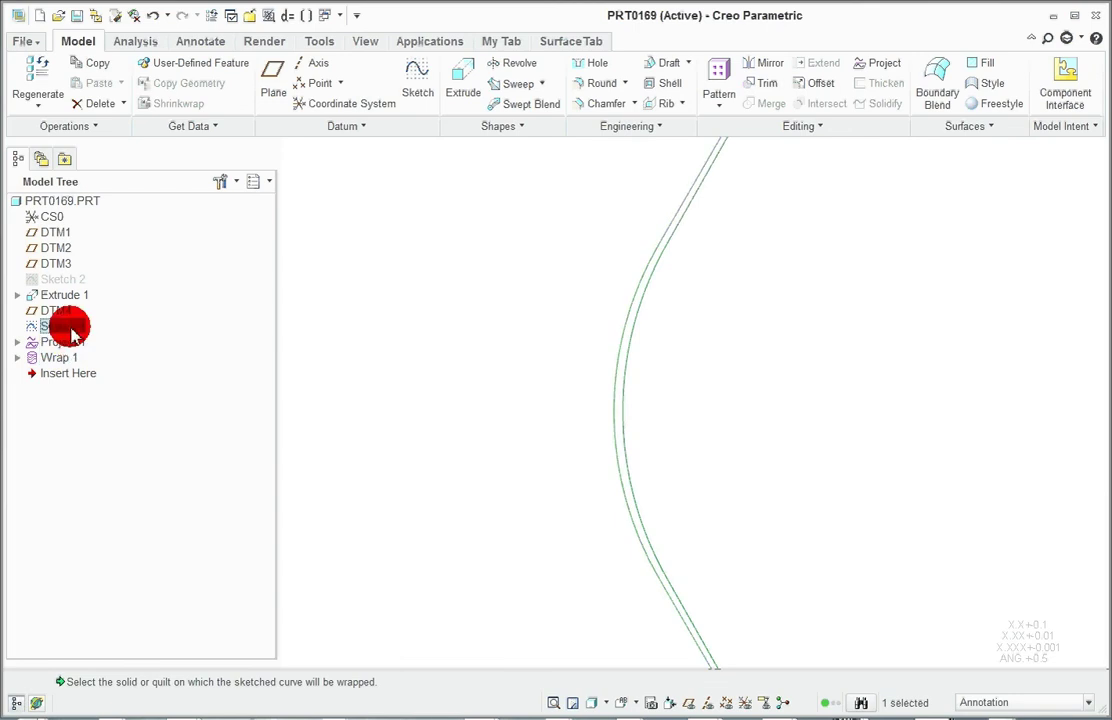
pyautogui.click(425, 437)
pyautogui.click(1000, 617)
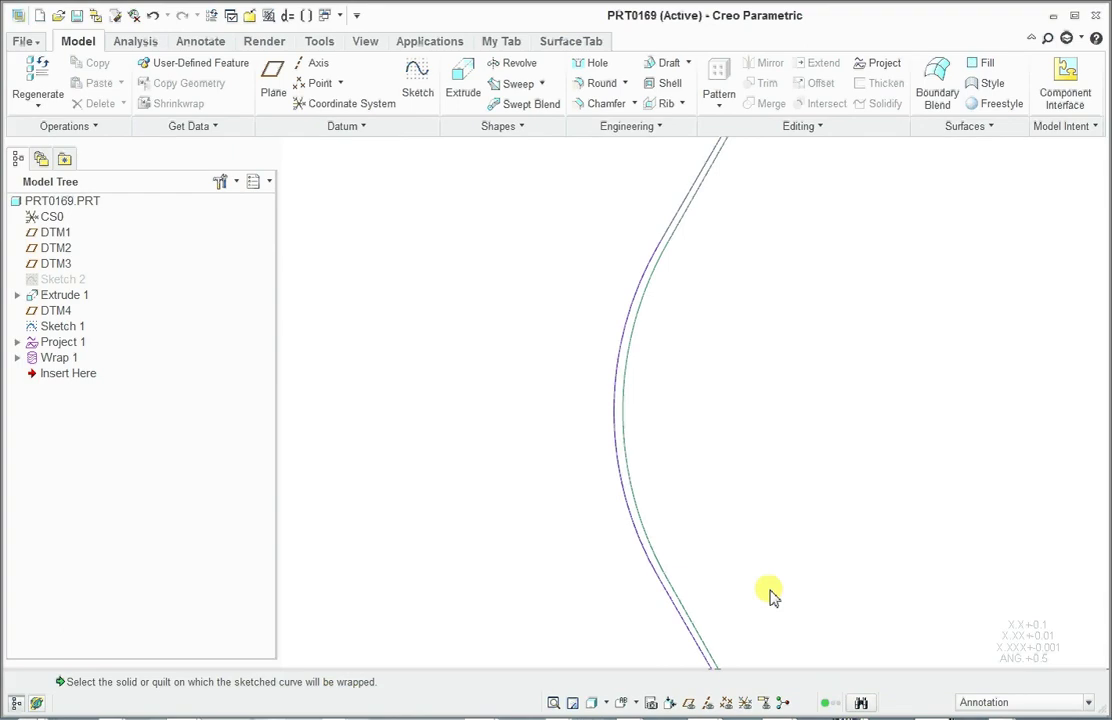
pyautogui.moveTo(772, 596); pyautogui.dragTo(560, 500, button='middle')
pyautogui.scroll(4, 532, 481)
pyautogui.moveTo(597, 550); pyautogui.dragTo(500, 522, button='middle')
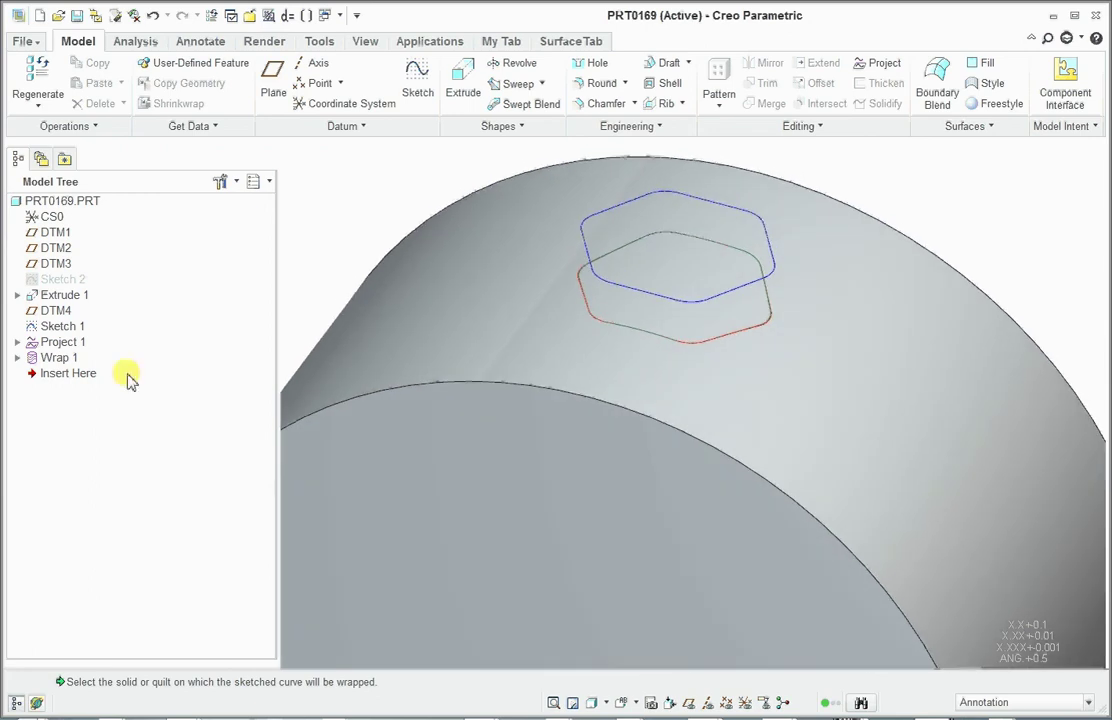
# Open the definition of Sketch 1, examine the coordinate system at the hexagon's center, and start the sketcher Coordinate System command.
pyautogui.rightClick(52, 327)
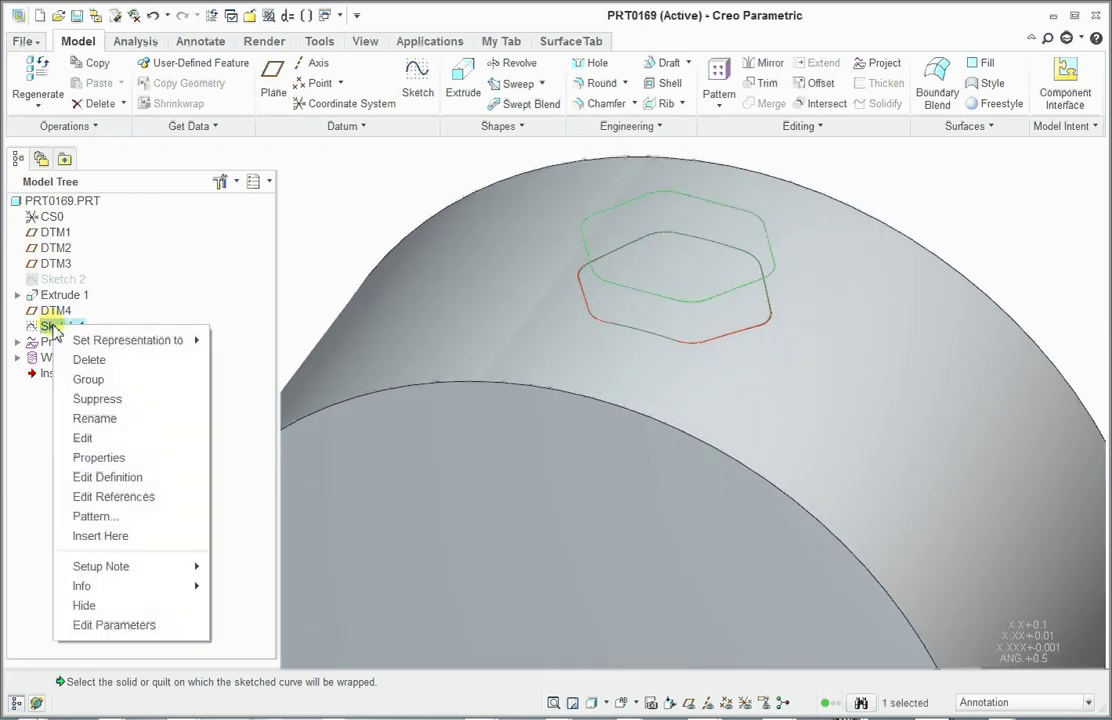
pyautogui.click(140, 478)
pyautogui.scroll(-6, 578, 578)
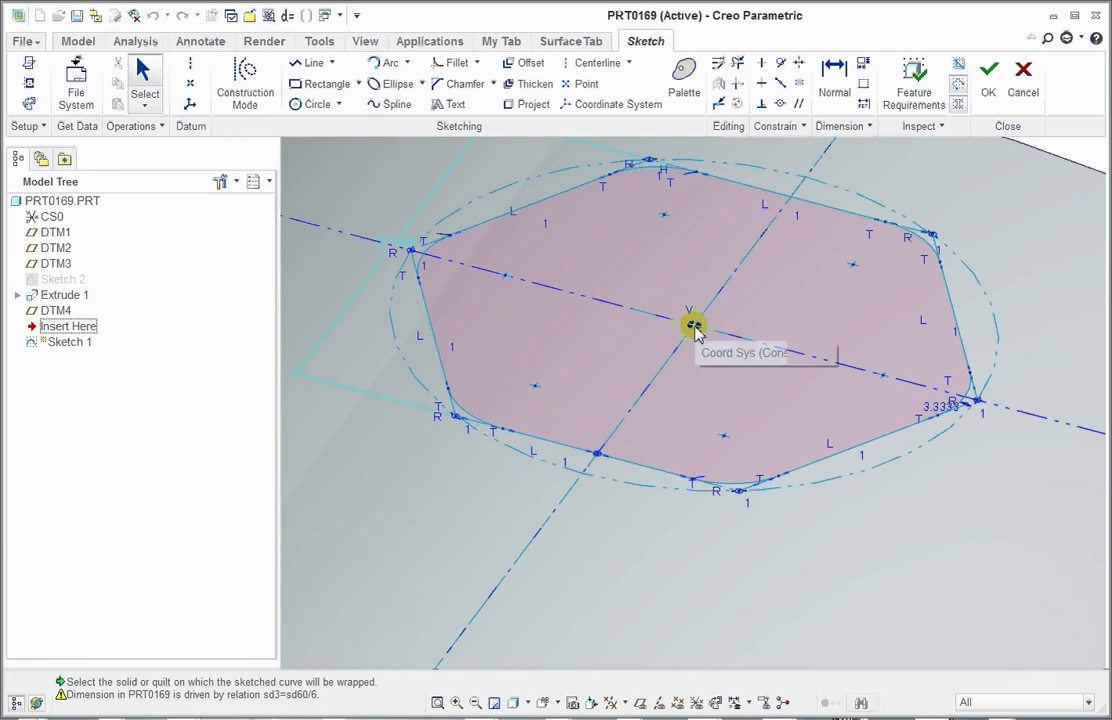
pyautogui.click(595, 106)
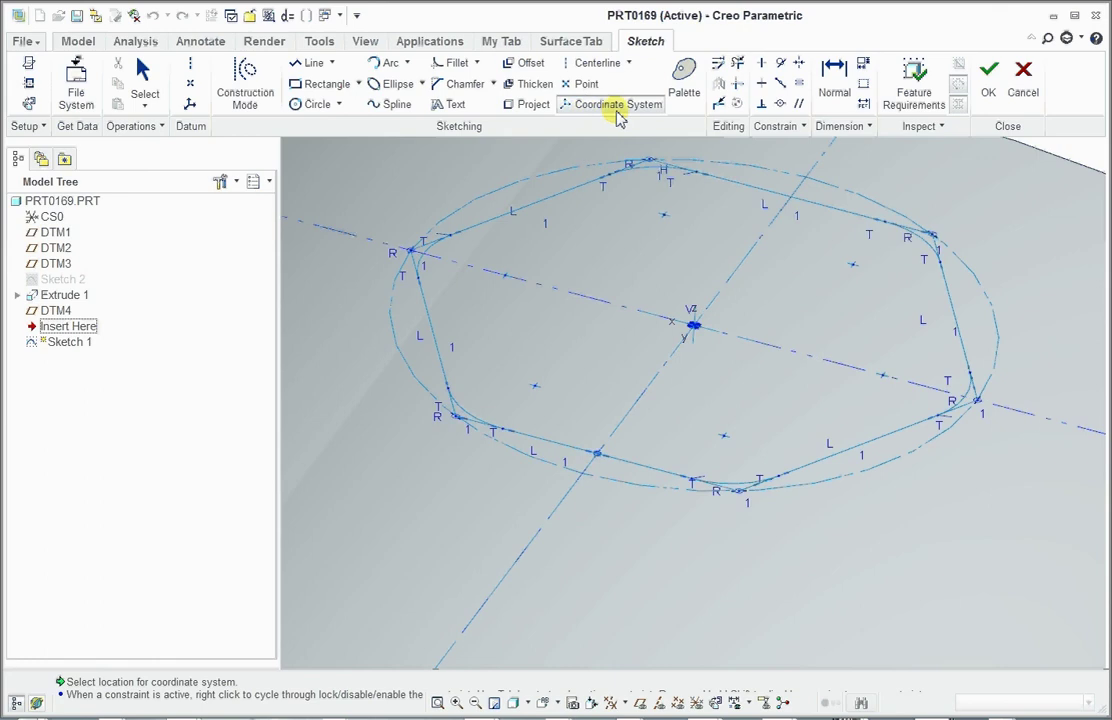
# Try to make the X axis of the sketch coordinate system coincident with the centerline through the hexagon.
pyautogui.click(780, 103)
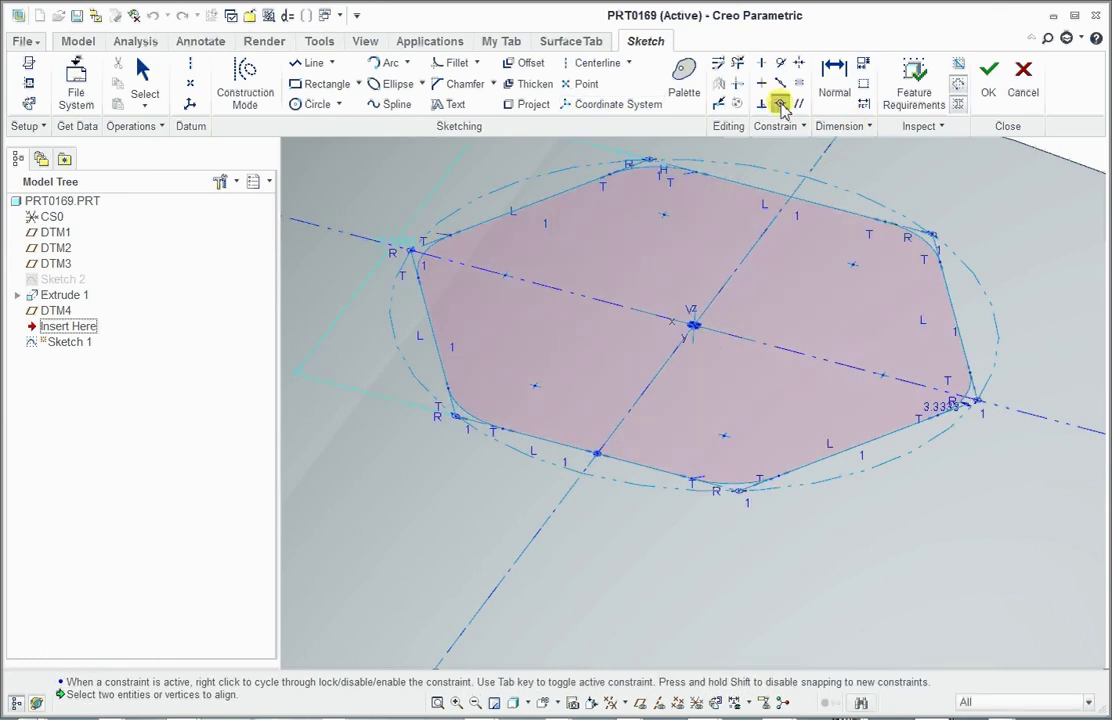
pyautogui.click(708, 330)
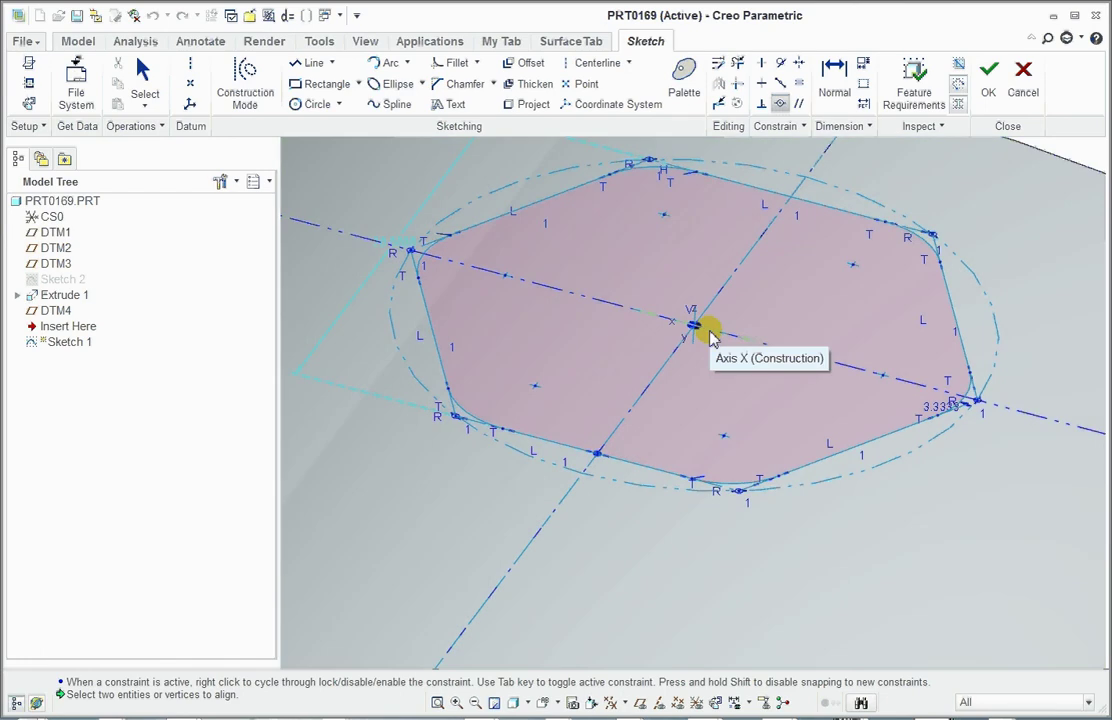
pyautogui.click(713, 333)
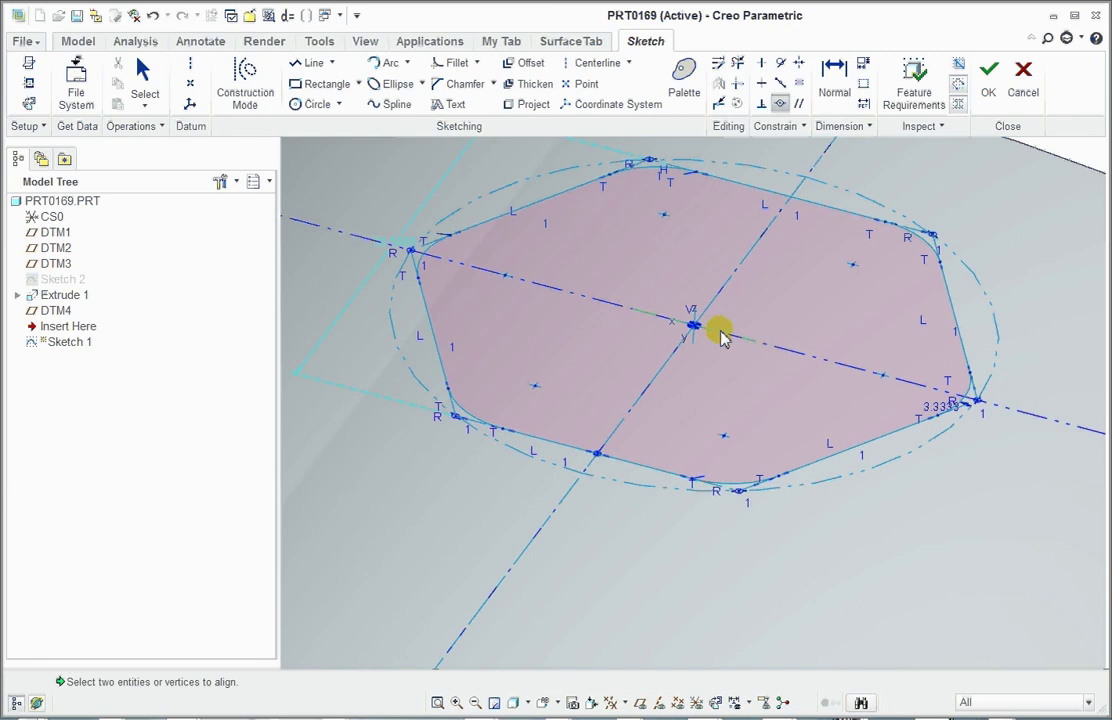
pyautogui.click(820, 362)
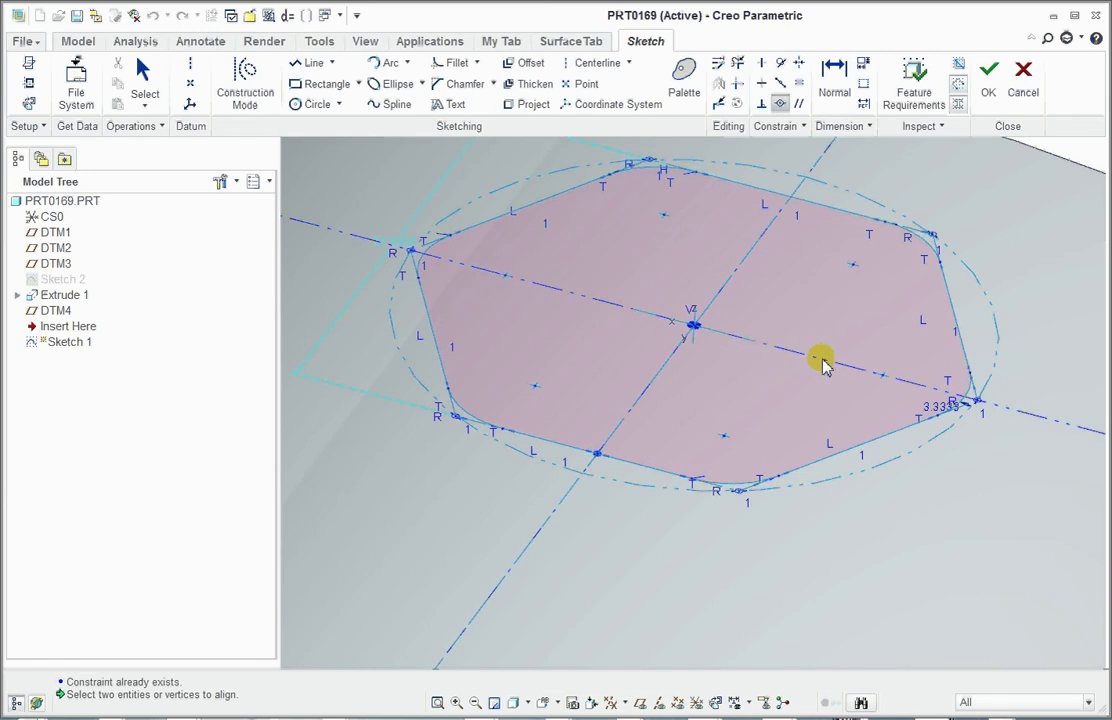
# Inspect the coordinate system at the hexagon's center and quit the sketch without saving the modifications.
pyautogui.scroll(-6, 700, 335)
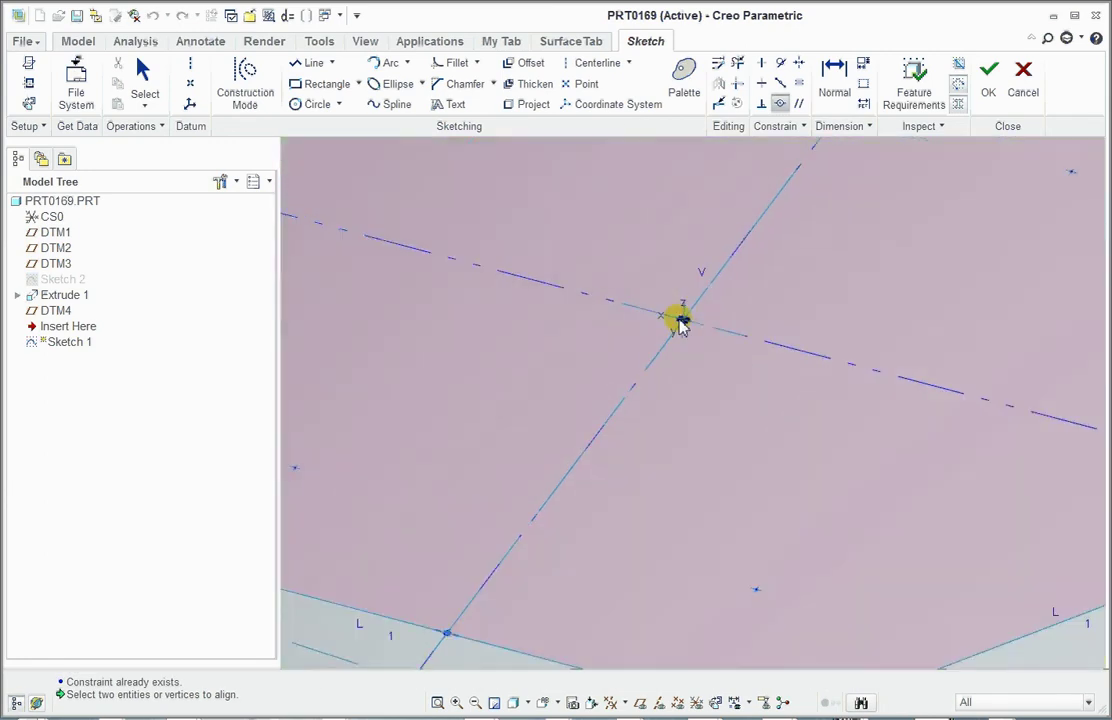
pyautogui.scroll(8, 658, 415)
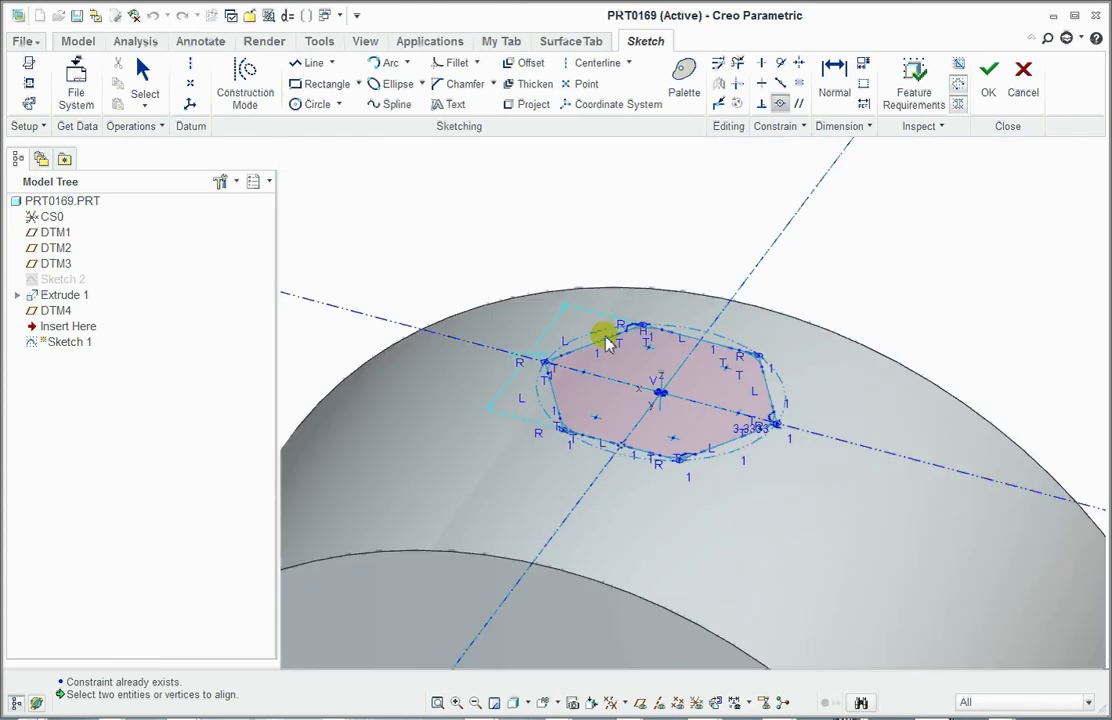
pyautogui.moveTo(622, 257); pyautogui.dragTo(620, 254, button='middle')
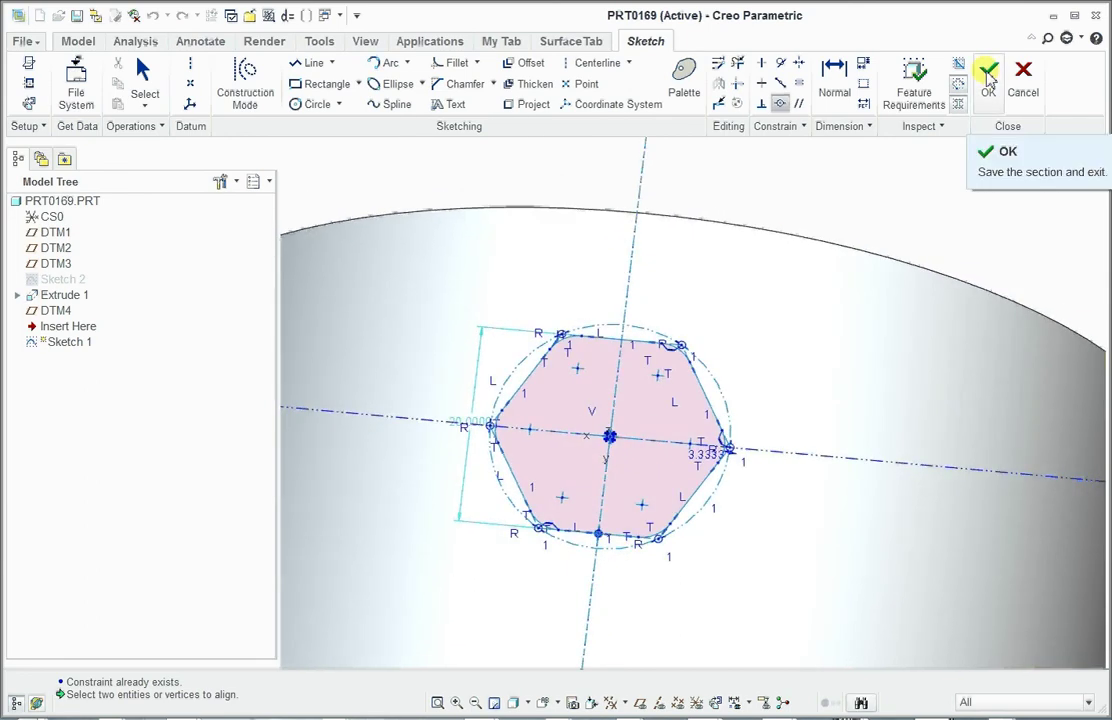
pyautogui.click(1025, 72)
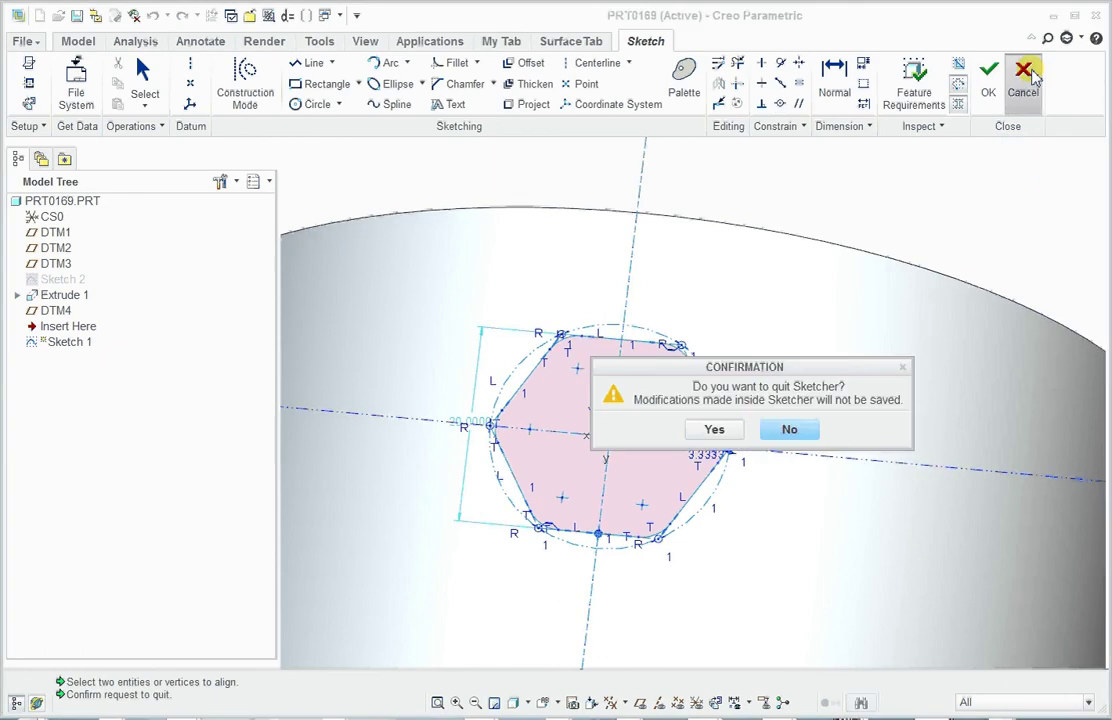
pyautogui.click(718, 428)
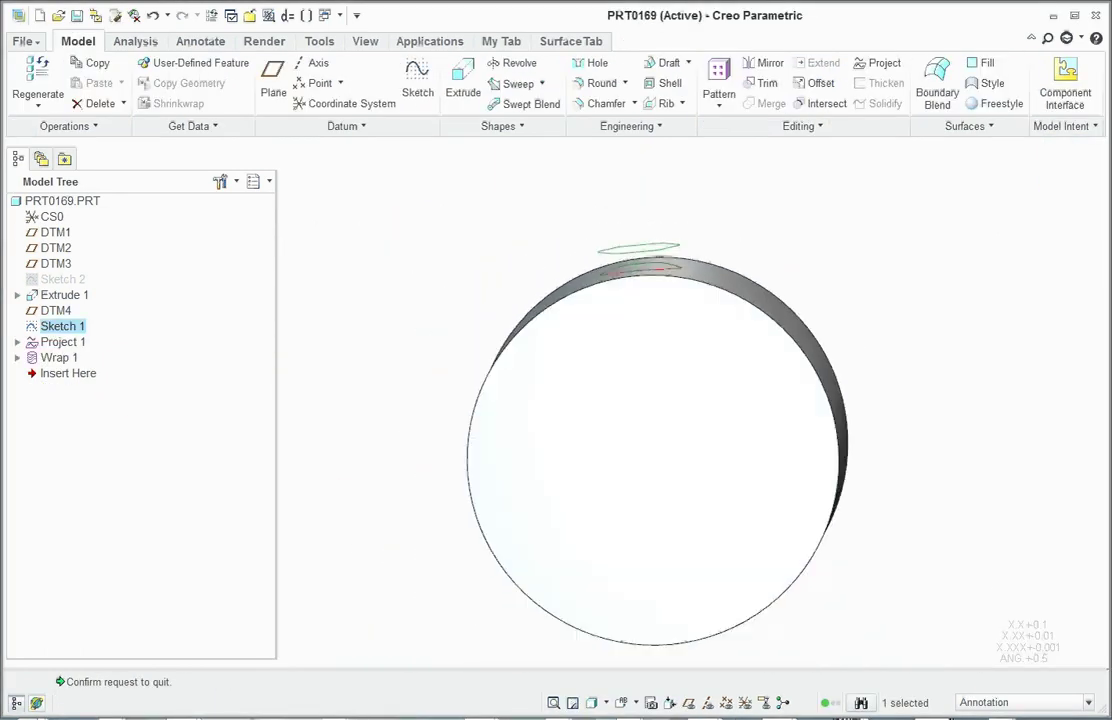
# Unhide Sketch 2, the "Wrap vs. Project" text above the cylinder.
pyautogui.moveTo(567, 616); pyautogui.dragTo(524, 588, button='middle')
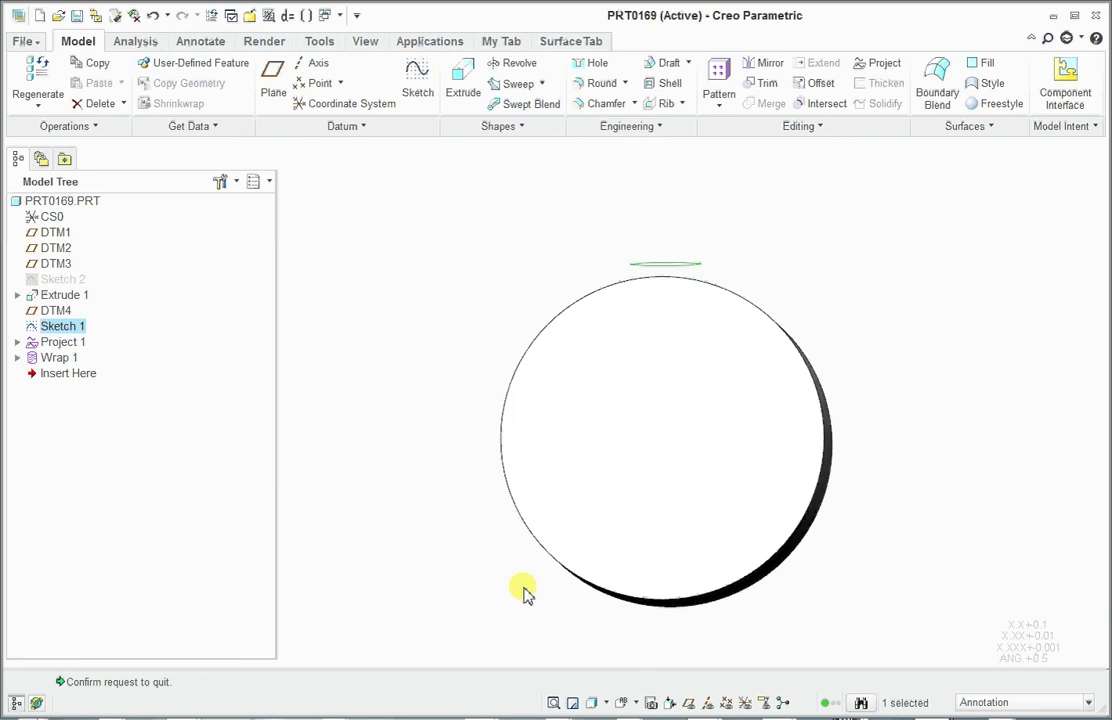
pyautogui.rightClick(65, 281)
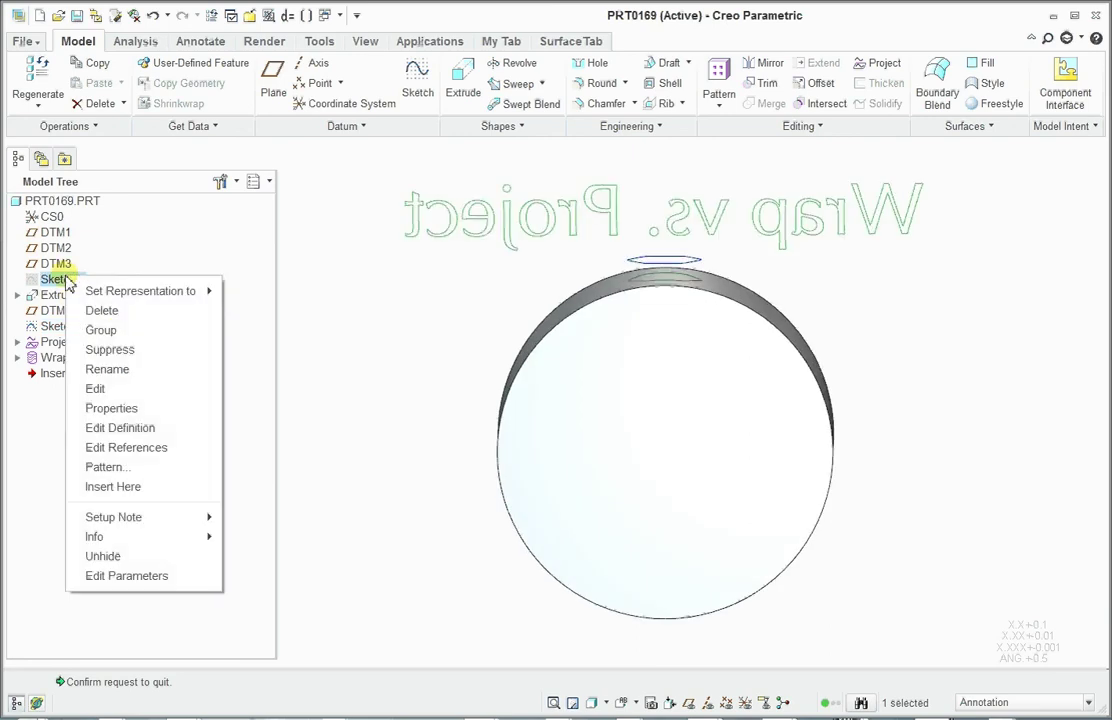
pyautogui.click(129, 556)
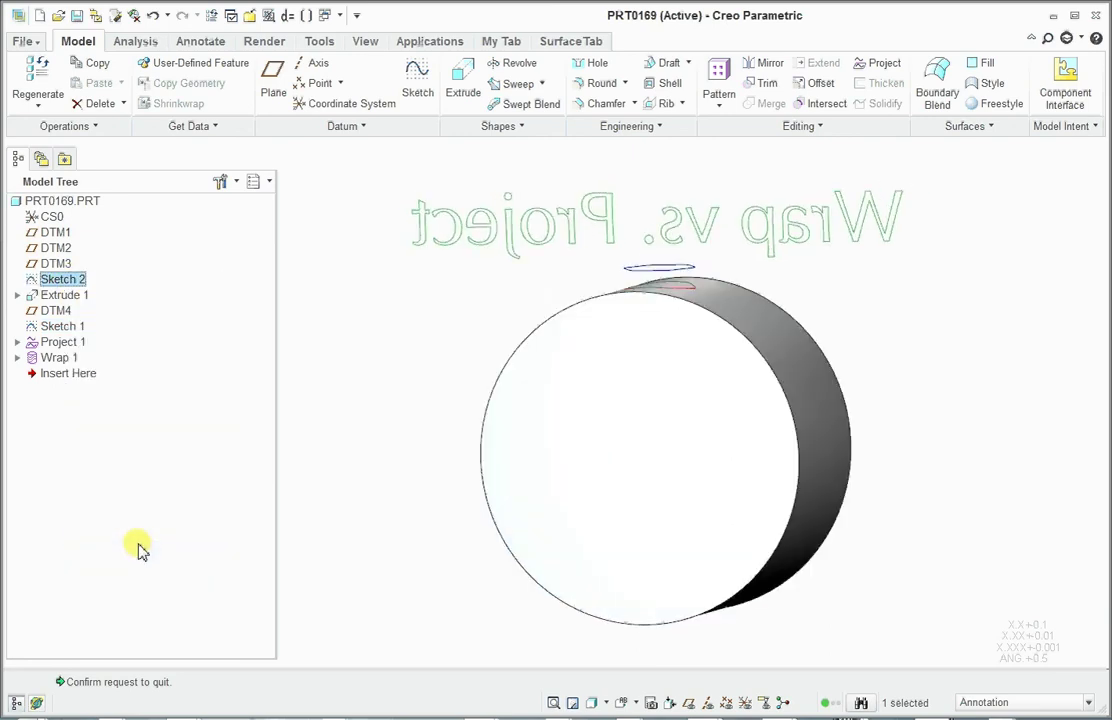